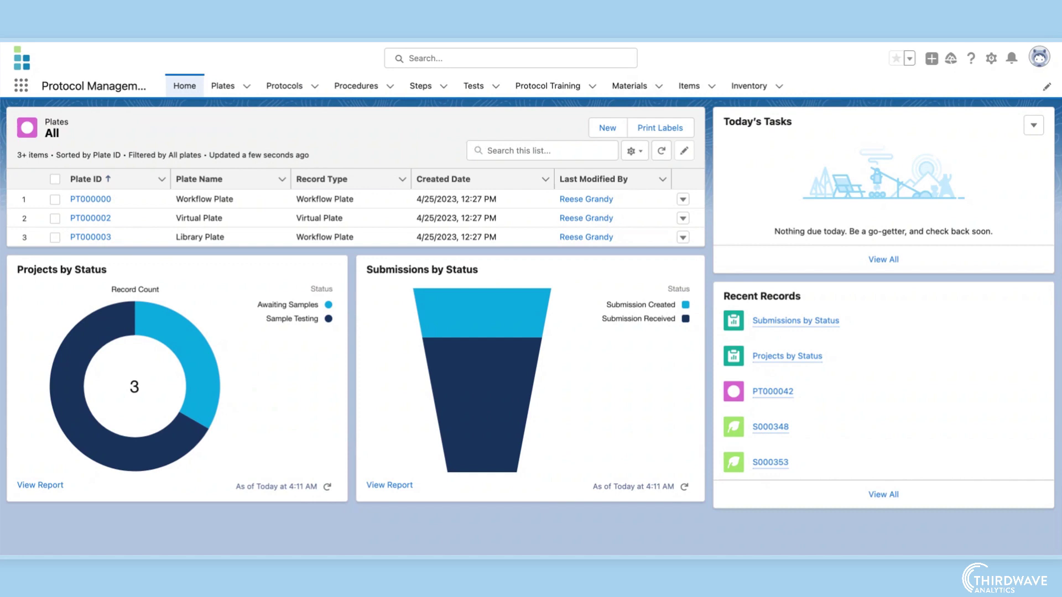
Open plate PT000042 (DNA Extraction) from the Plates list.
click(224, 87)
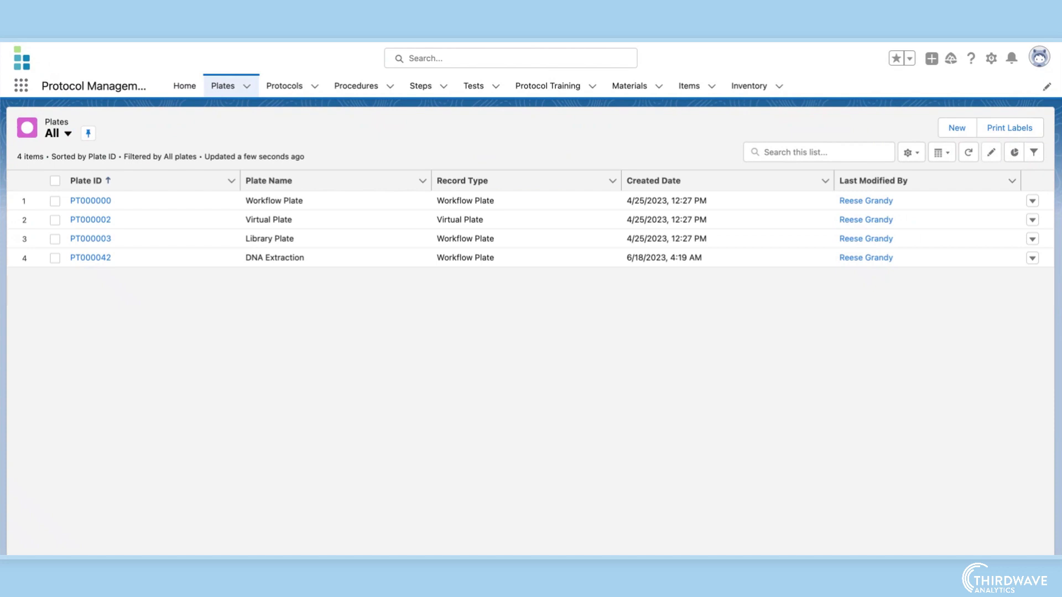
click(91, 258)
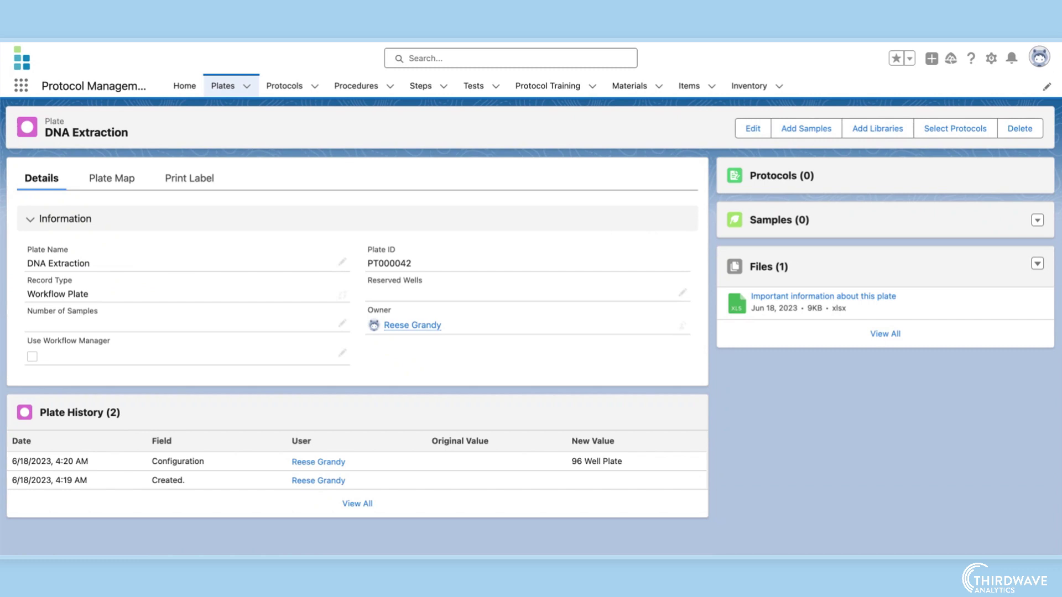
Select all six aliquots A1–A6 and add them to plate PT000042.
click(806, 129)
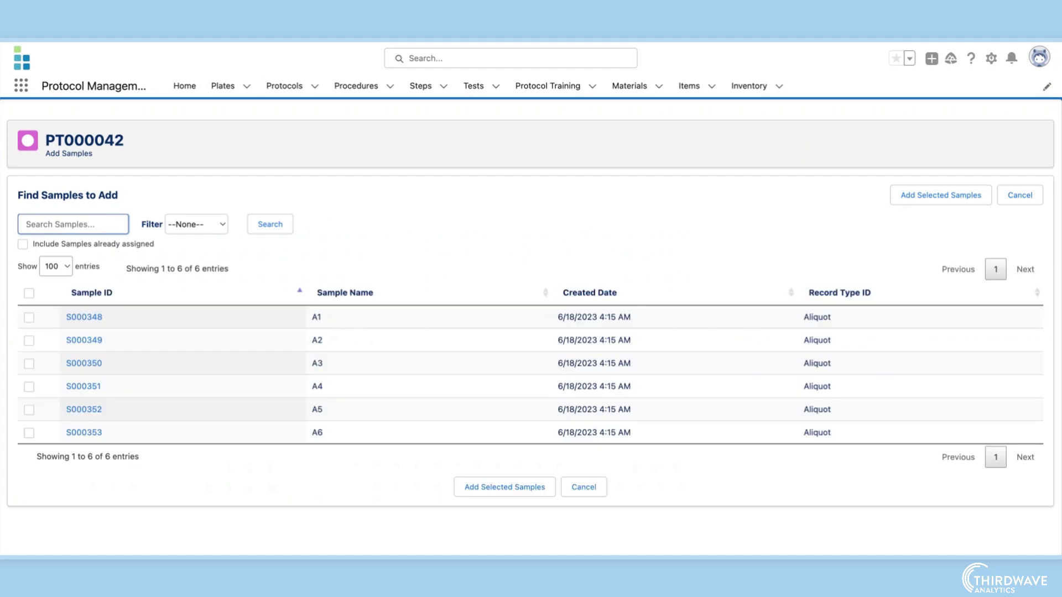
click(28, 293)
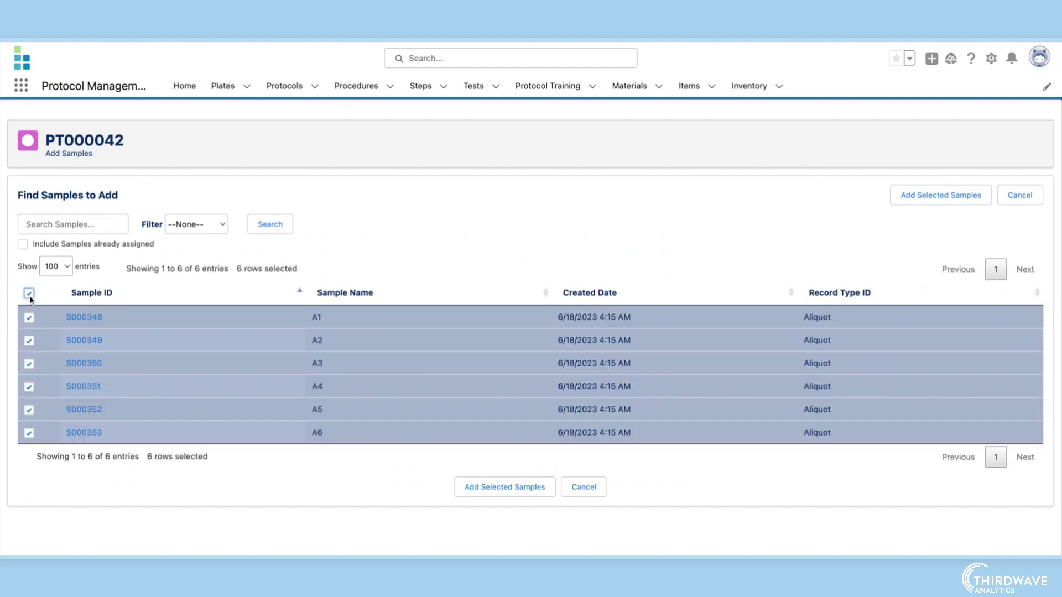
click(462, 494)
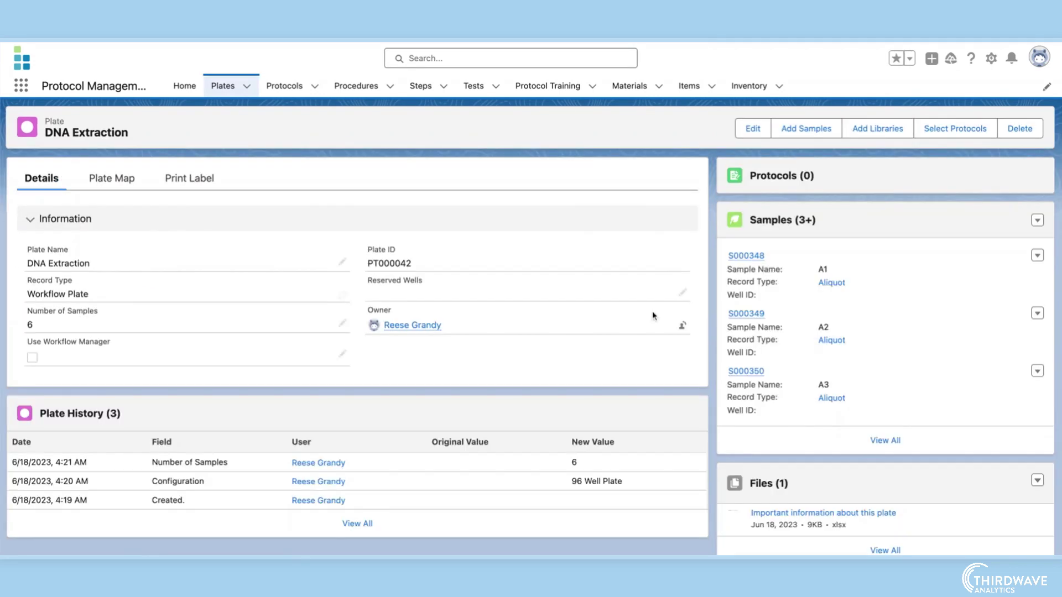
Reserve wells A01,B01,C01 on the plate map and save.
click(111, 178)
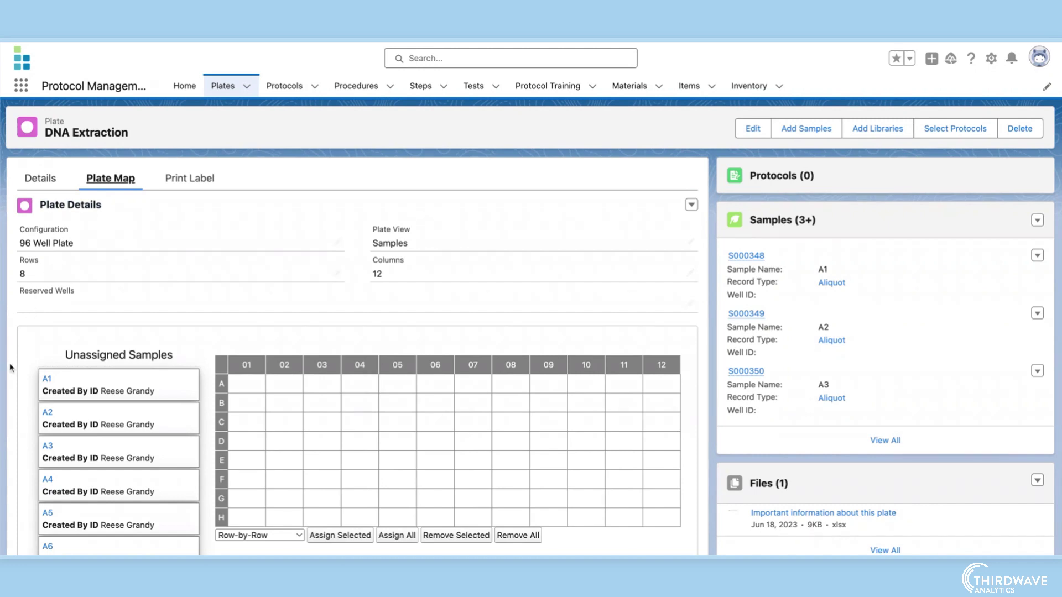
scroll(11, 371, down, 3)
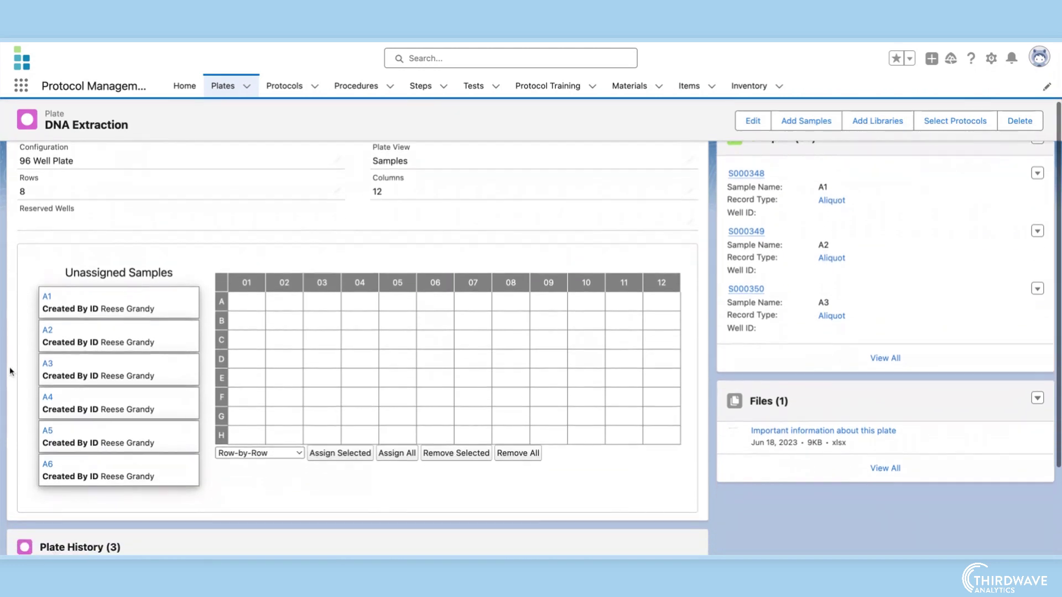
double_click(689, 223)
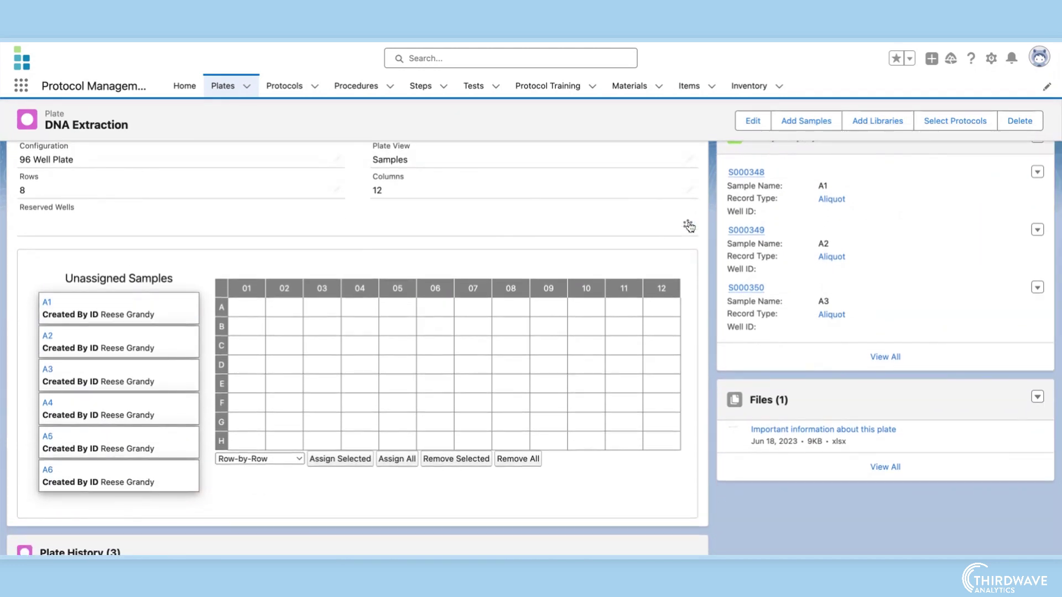
text(A01)
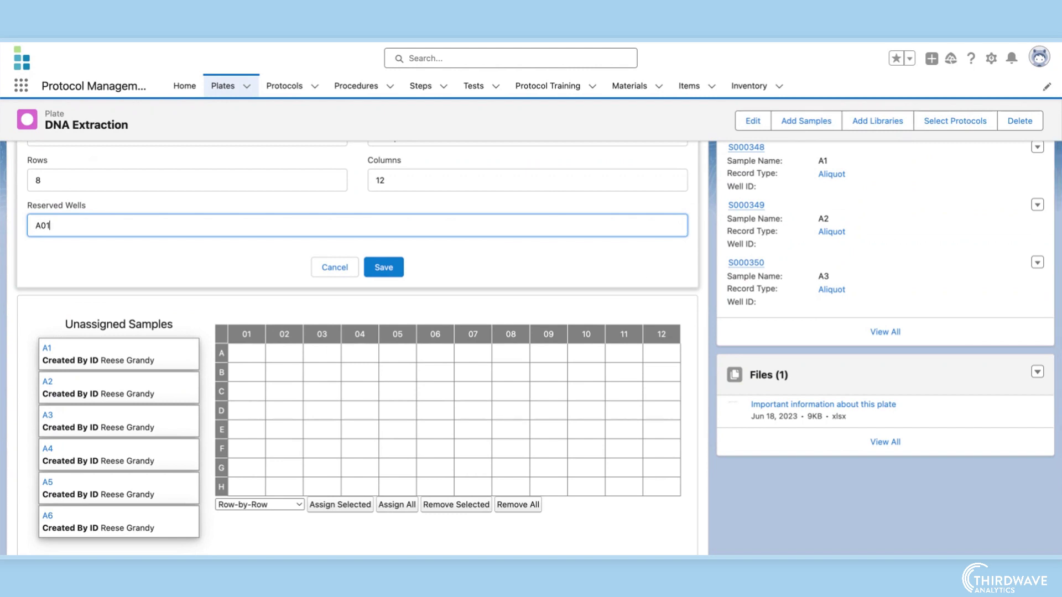
text(,B01,C01)
click(384, 267)
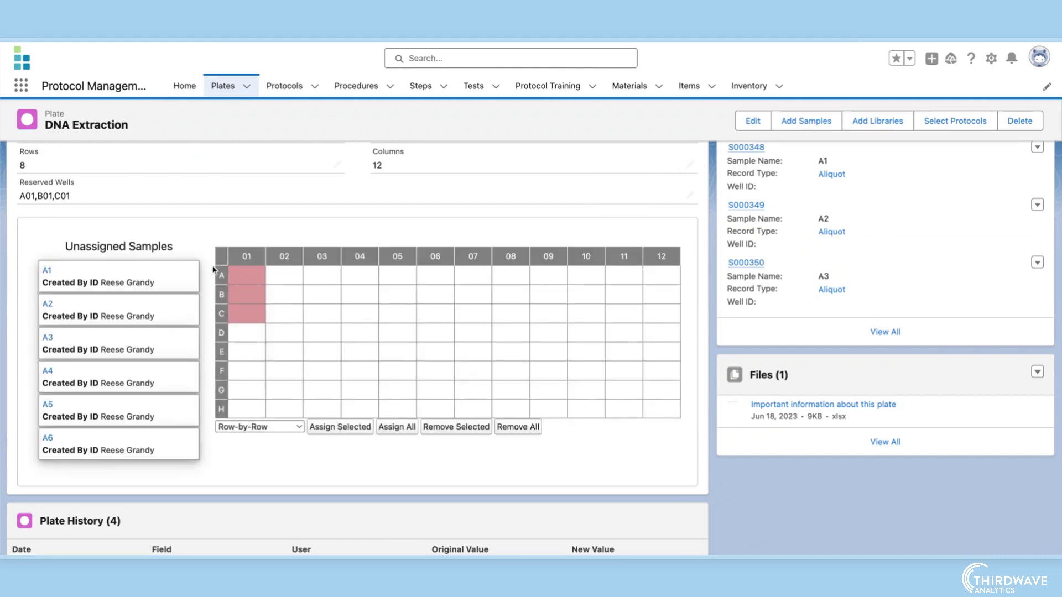
Assign samples A1–A6 row-by-row into wells A02–A07.
drag(176, 276, 284, 276)
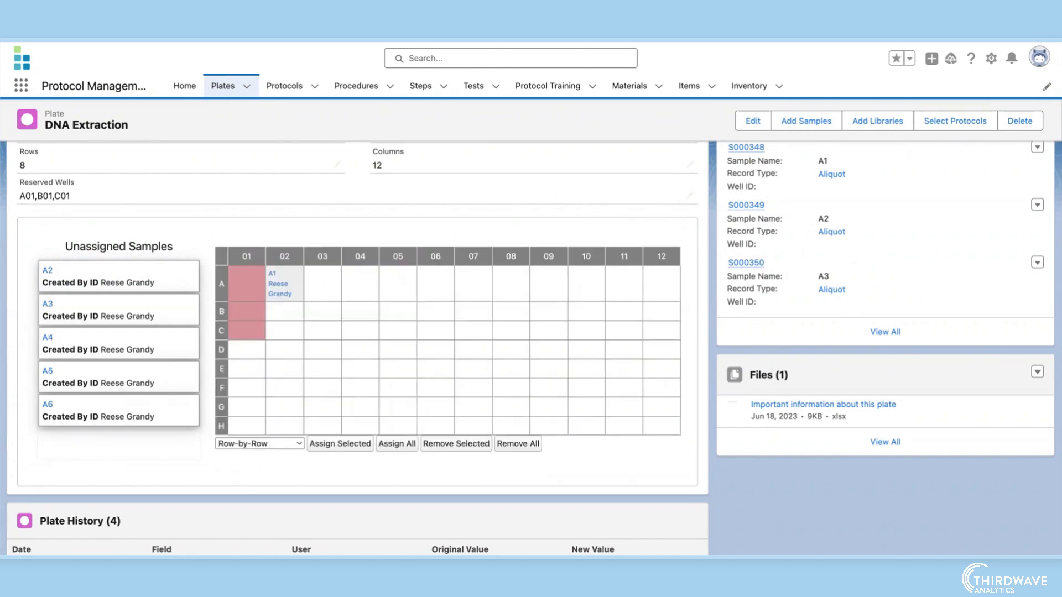
drag(176, 276, 361, 284)
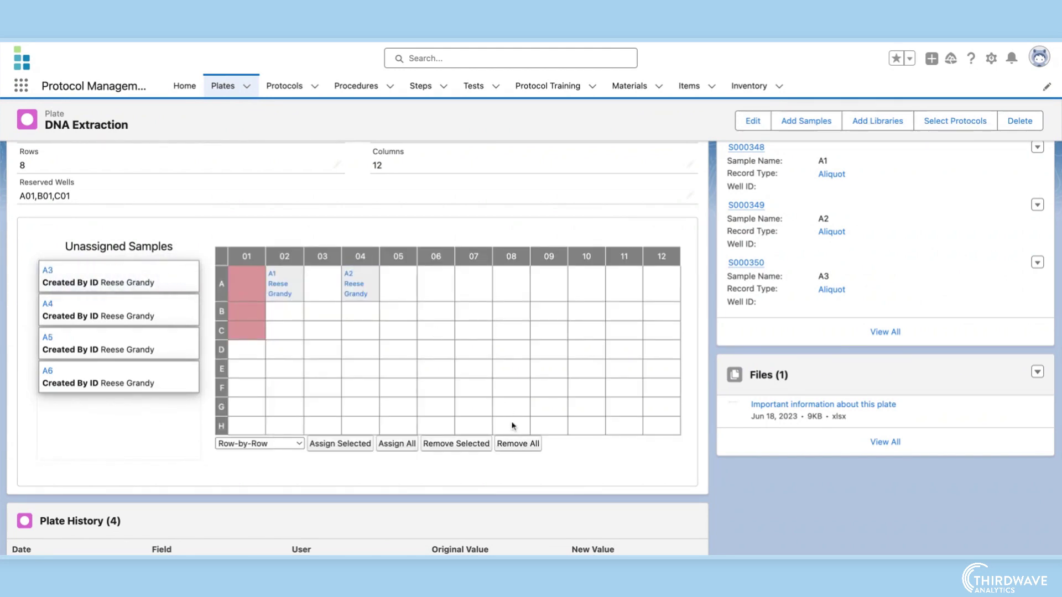
click(518, 444)
click(396, 427)
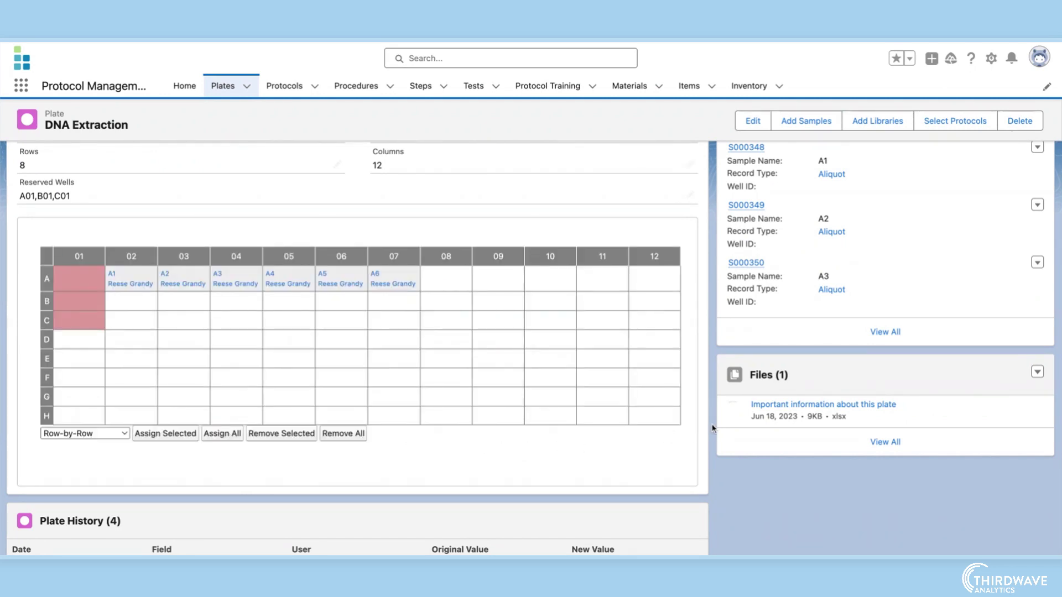
scroll(712, 428, up, 5)
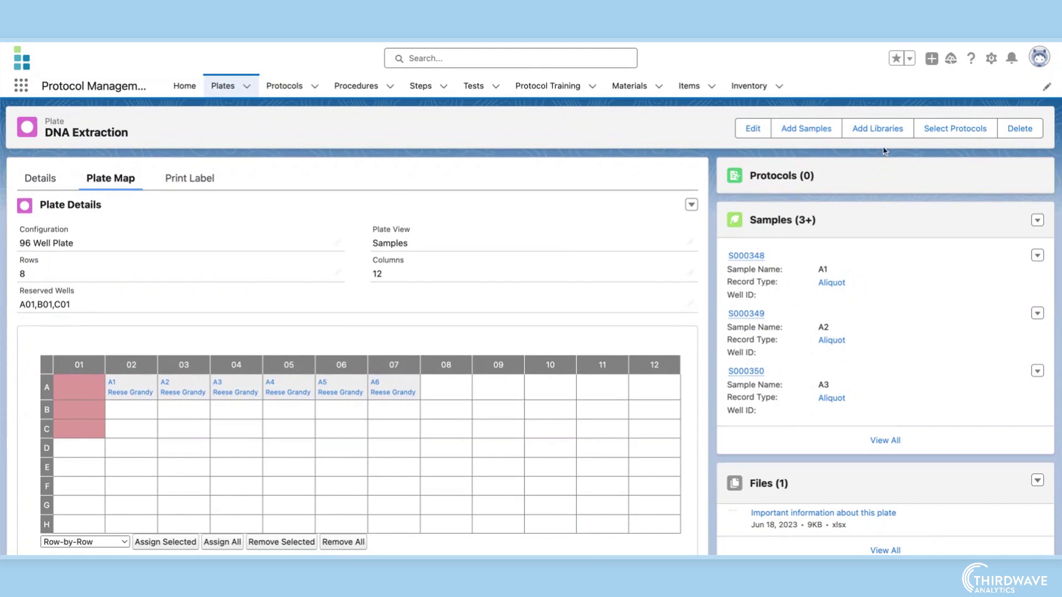
Assign the 01_DNA Extraction protocol to the plate and view its record.
click(955, 128)
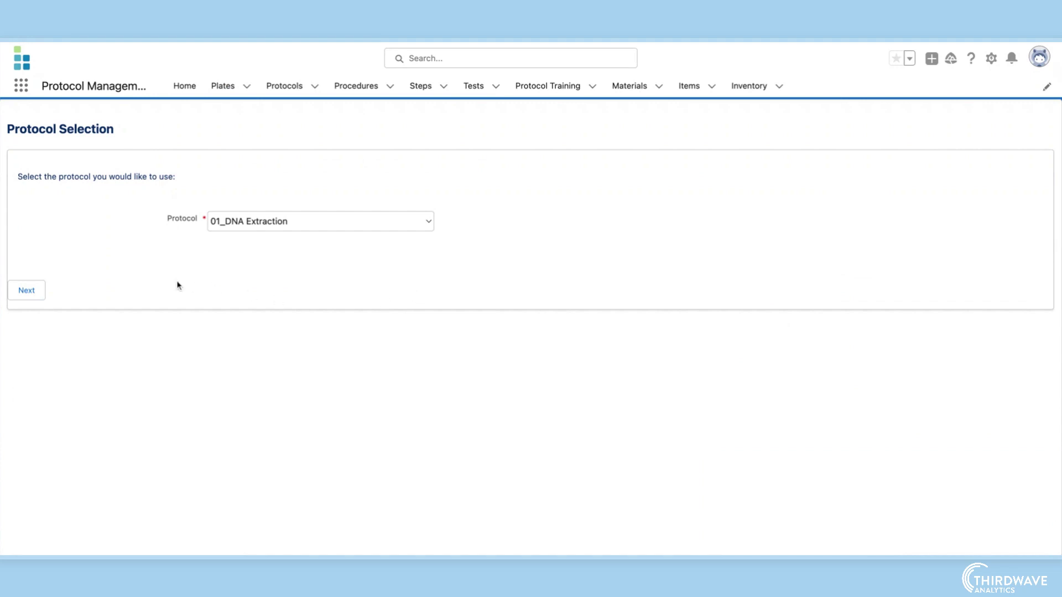
click(28, 290)
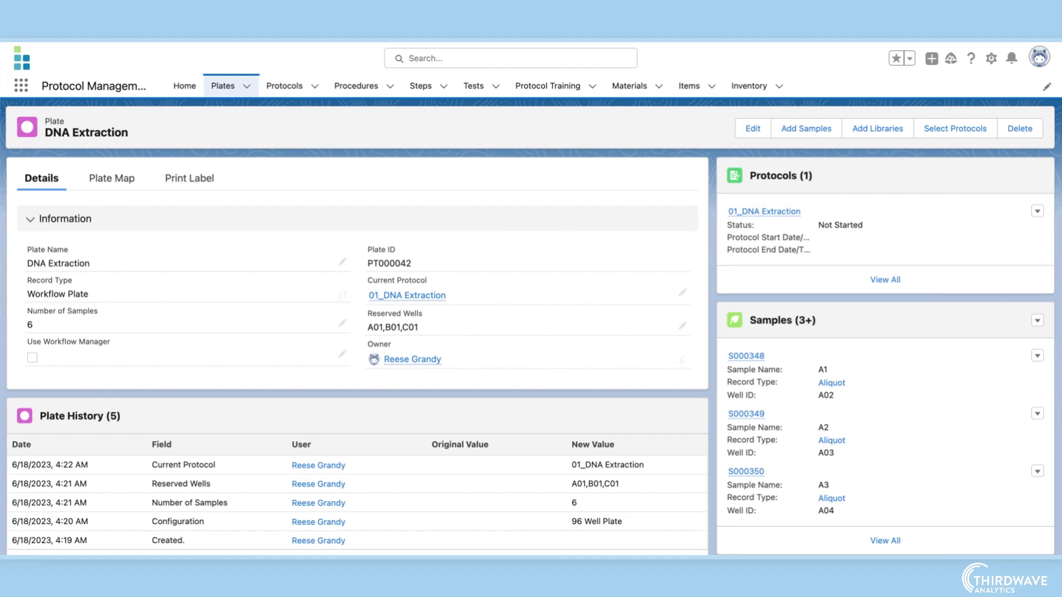
click(751, 211)
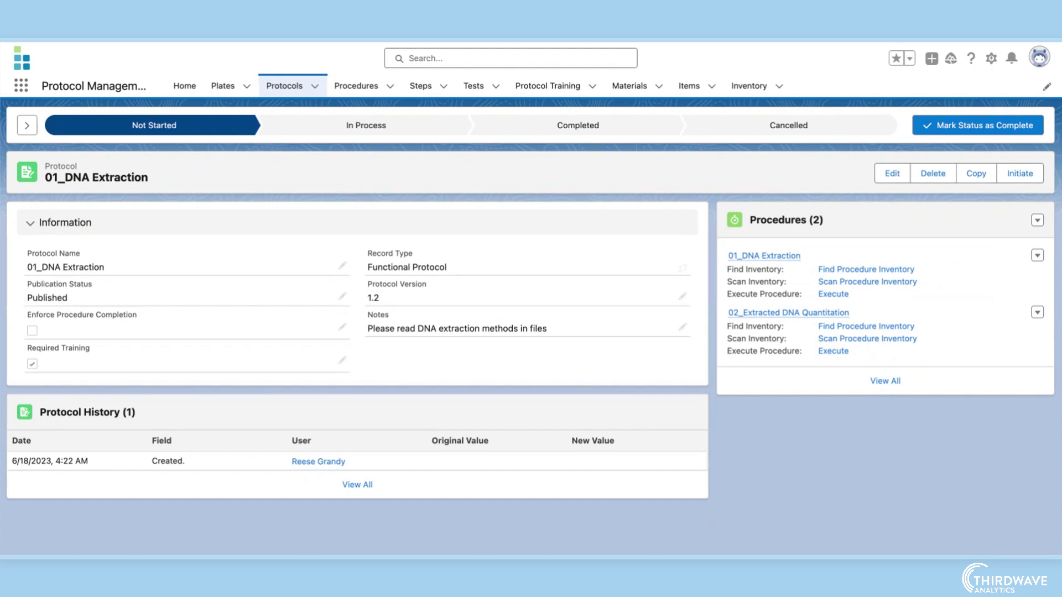
View the 01_DNA Extraction procedure record with its steps and Gel Extraction Kit.
click(747, 256)
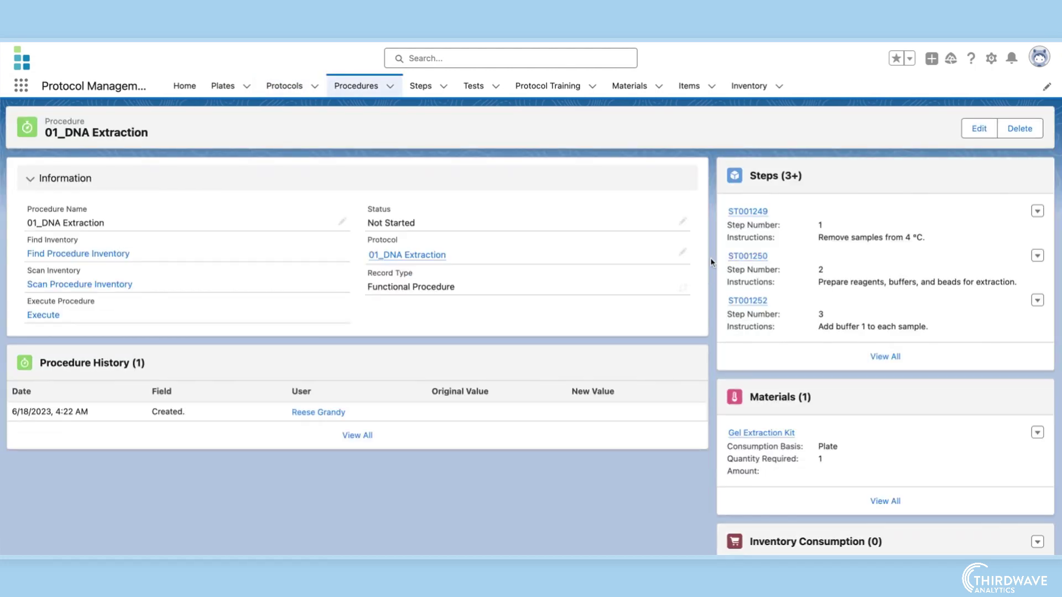
scroll(711, 261, down, 3)
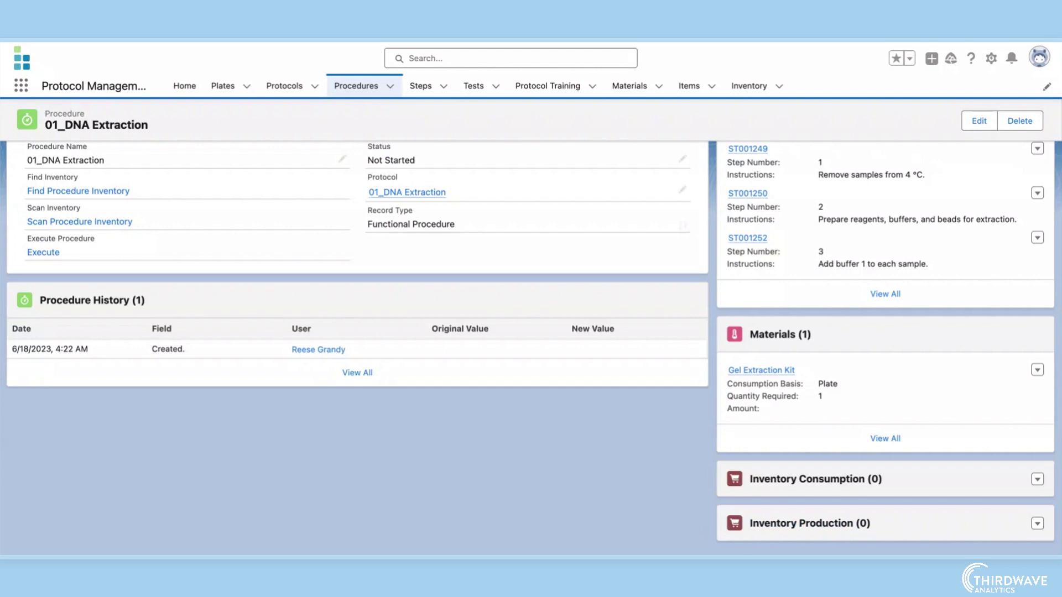
scroll(532, 332, up, 2)
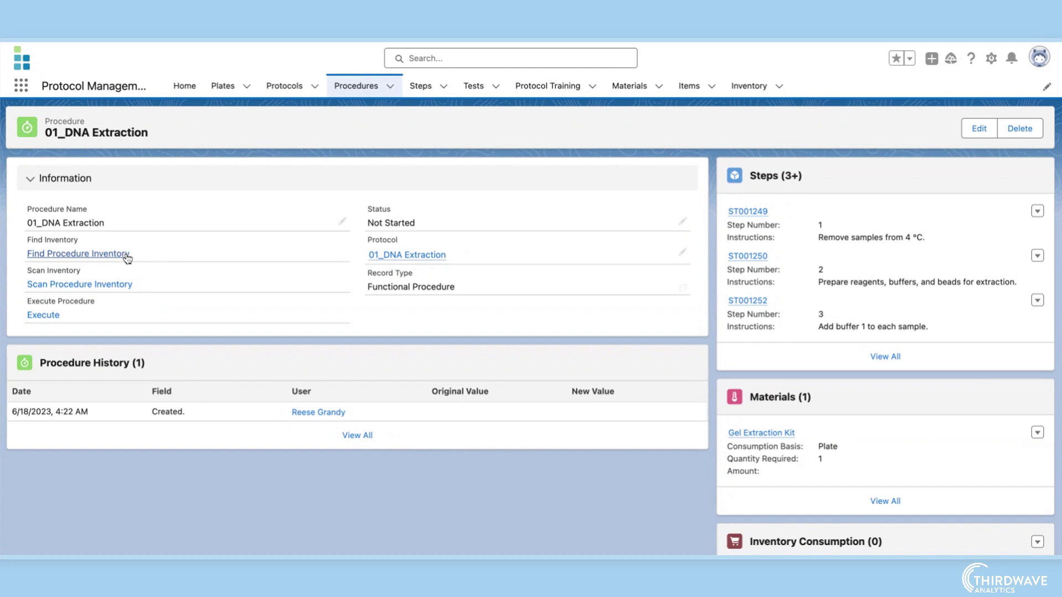
Find procedure inventory and reserve Gel Extraction Kit INV001114.
click(78, 253)
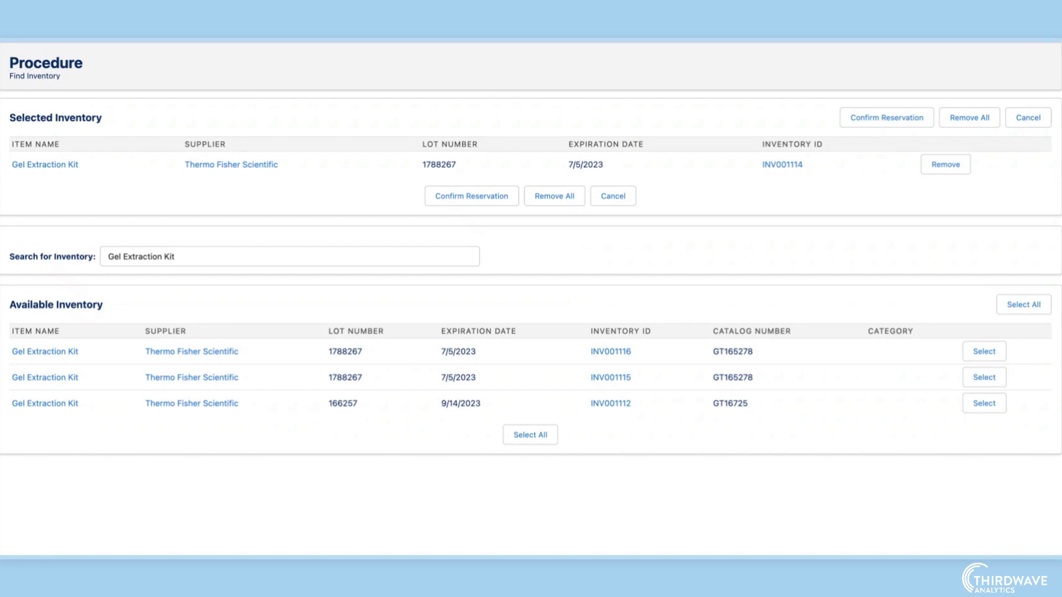
click(472, 196)
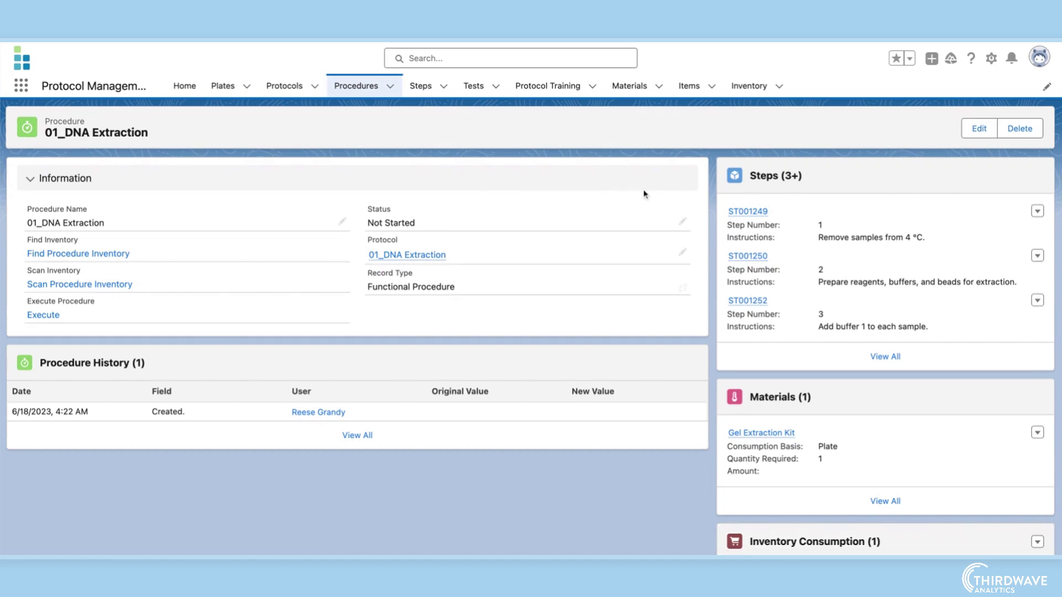
scroll(711, 209, down, 2)
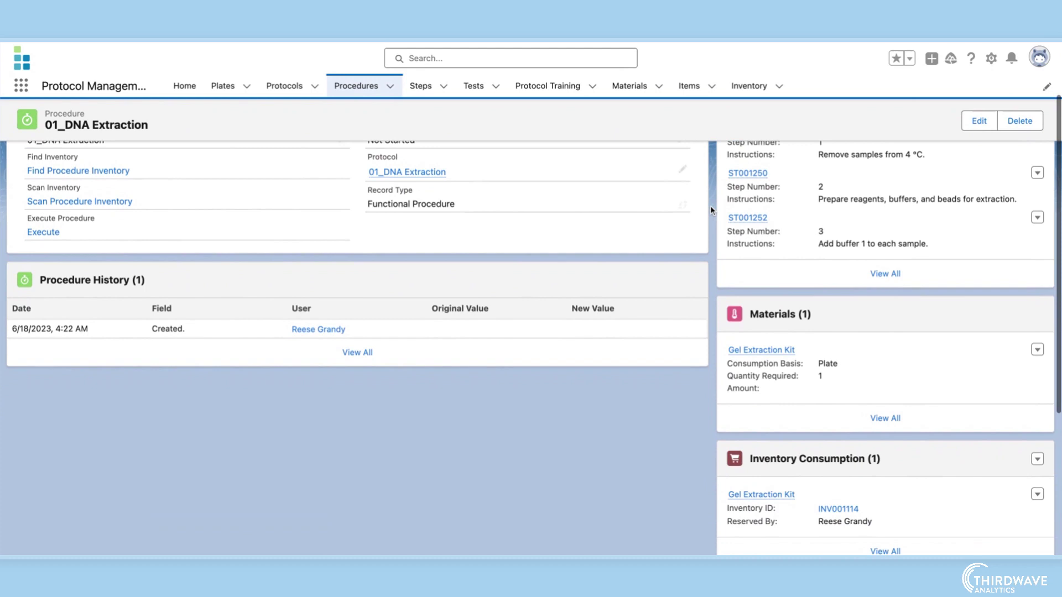
scroll(711, 209, down, 2)
scroll(711, 210, down, 1)
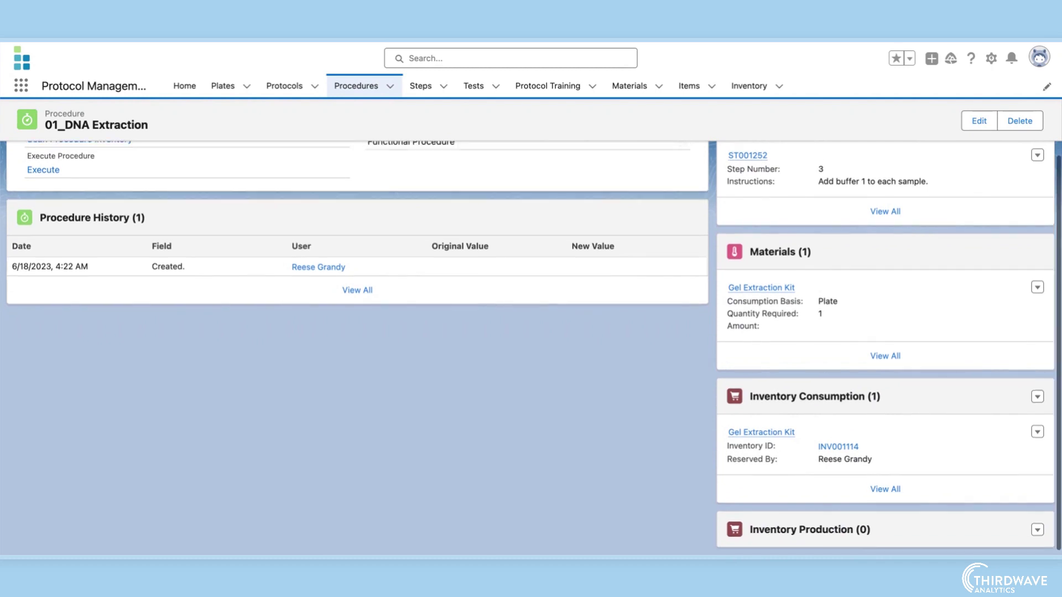
scroll(711, 209, up, 2)
scroll(711, 210, up, 2)
scroll(711, 209, up, 1)
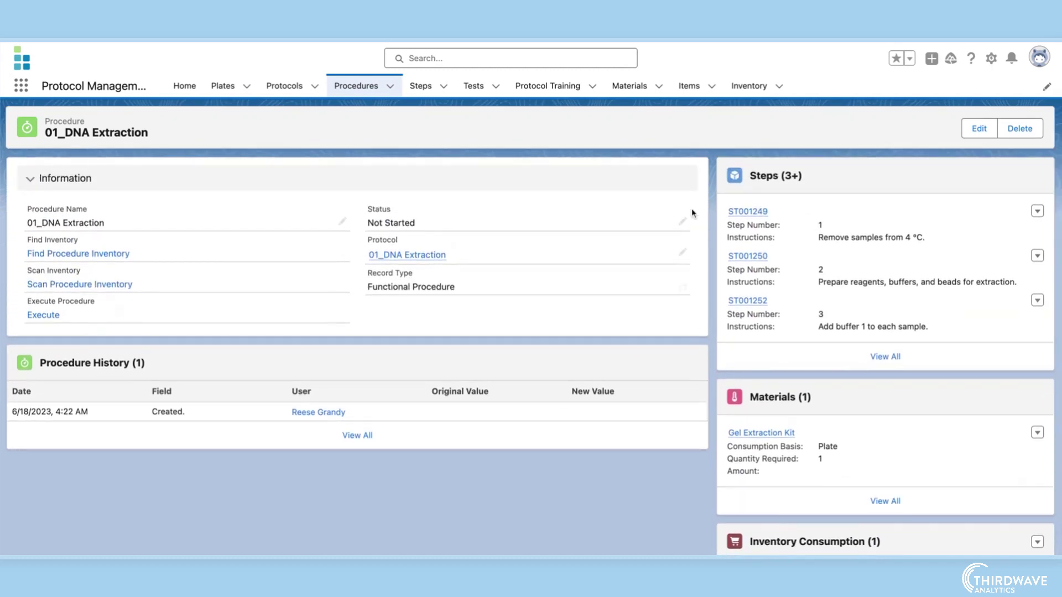
Execute the procedure, noting a 20-minute incubation on step 9 with start and completion times.
click(43, 315)
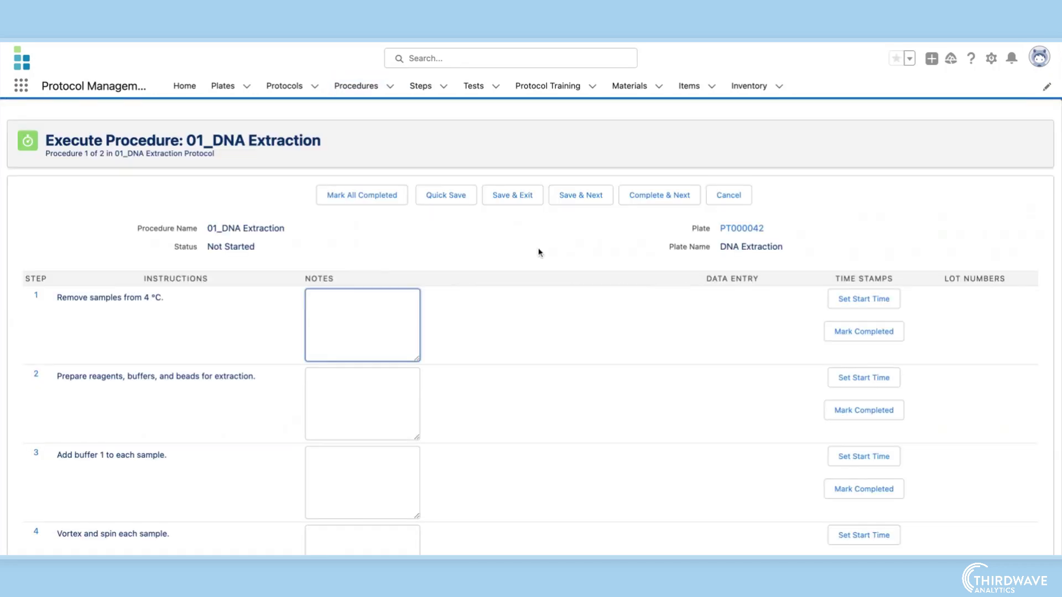
scroll(538, 250, down, 5)
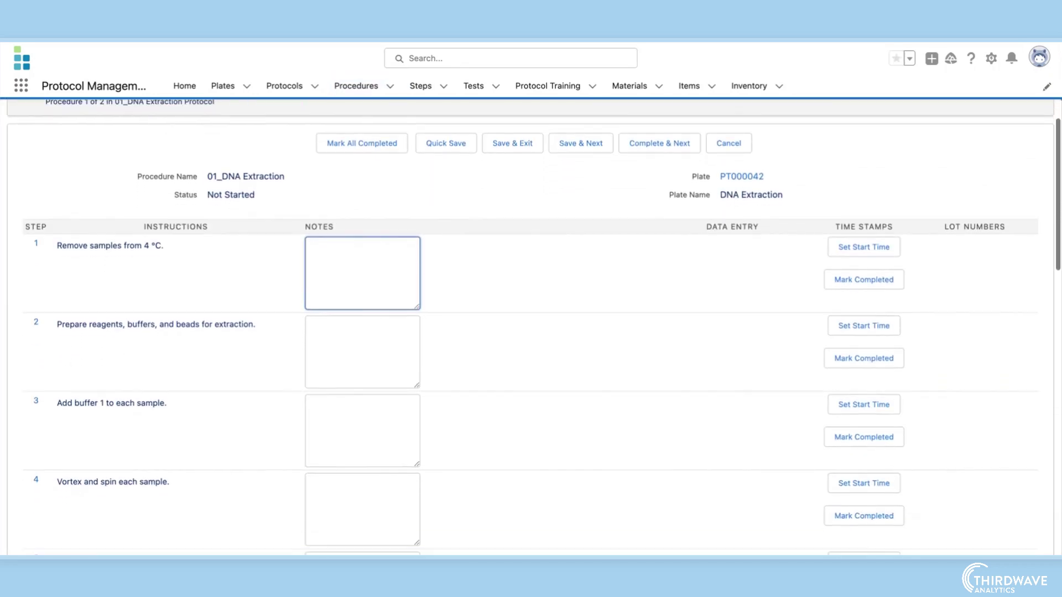
scroll(539, 250, down, 5)
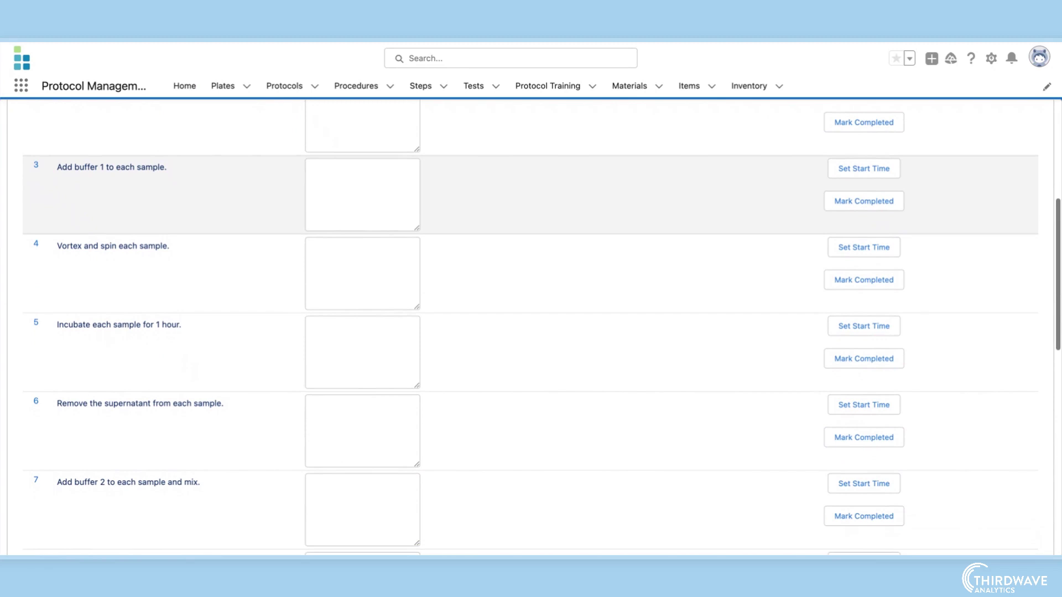
scroll(538, 250, down, 2)
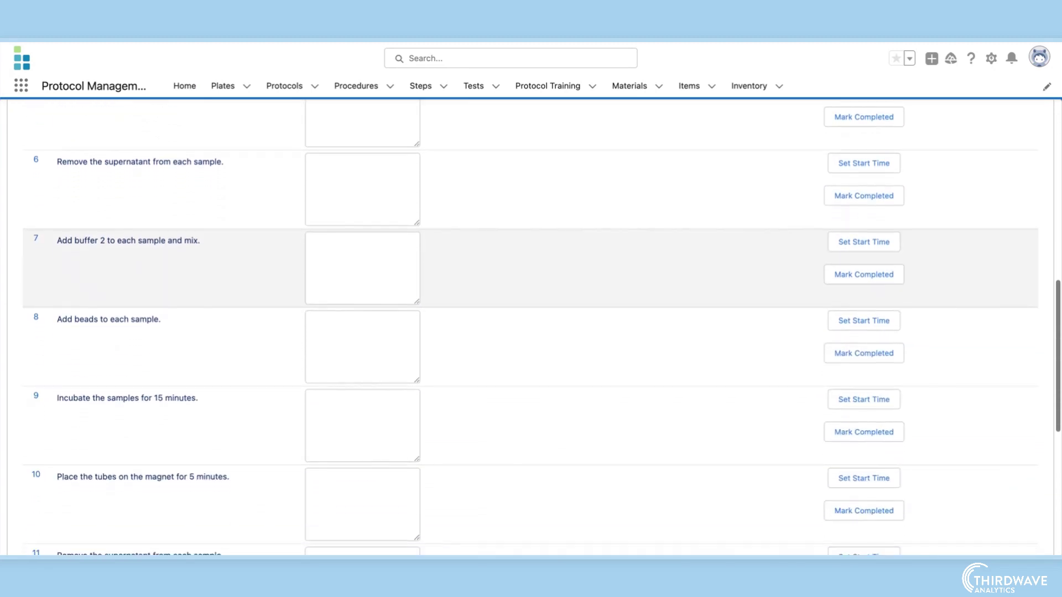
scroll(538, 251, down, 3)
scroll(538, 252, down, 1)
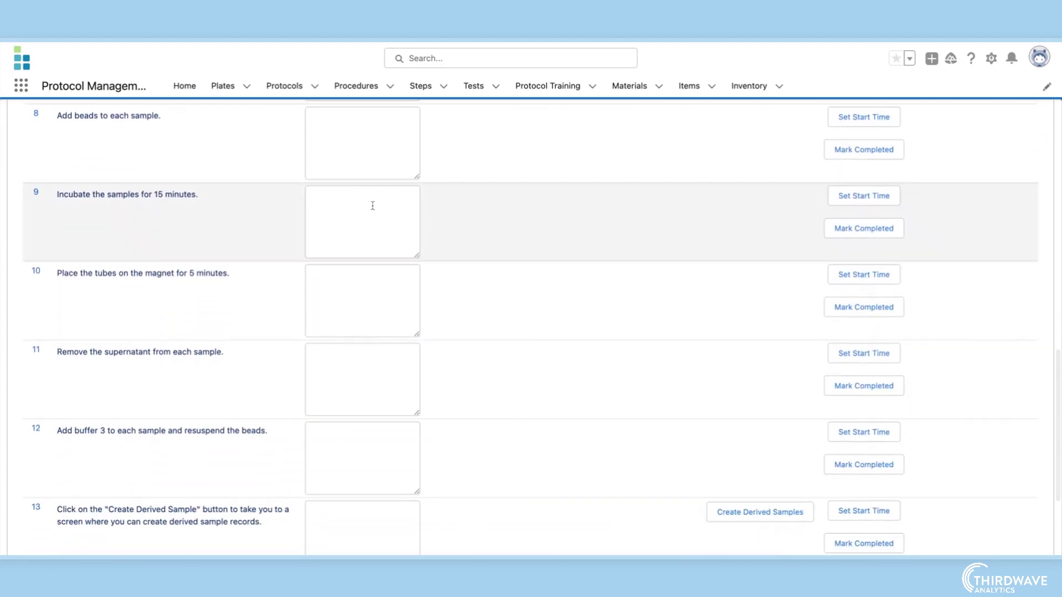
click(363, 220)
text(Incubated sampl)
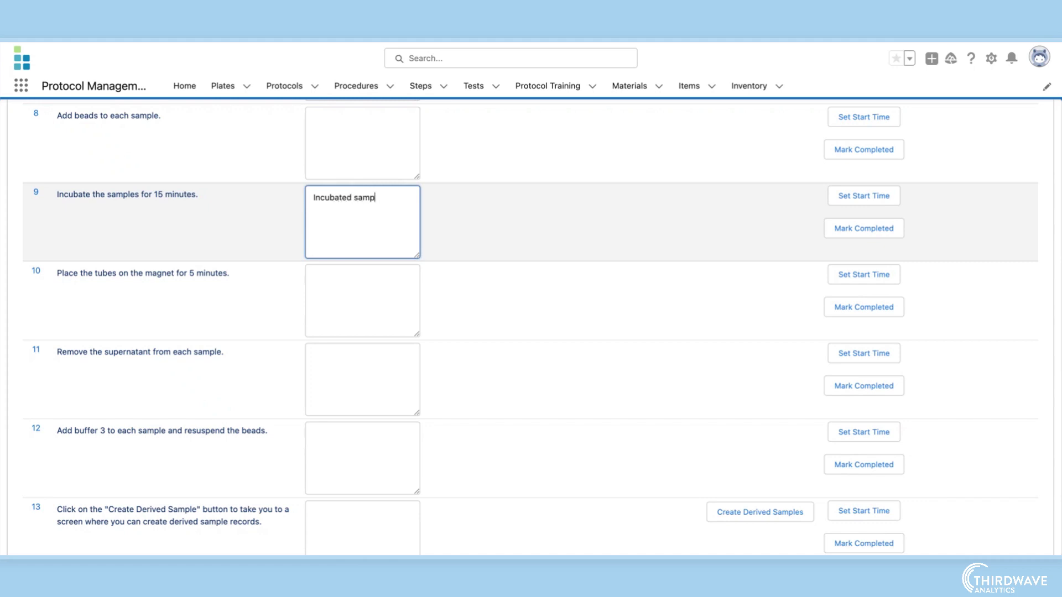
text(es for 20 minutes)
click(864, 196)
click(870, 257)
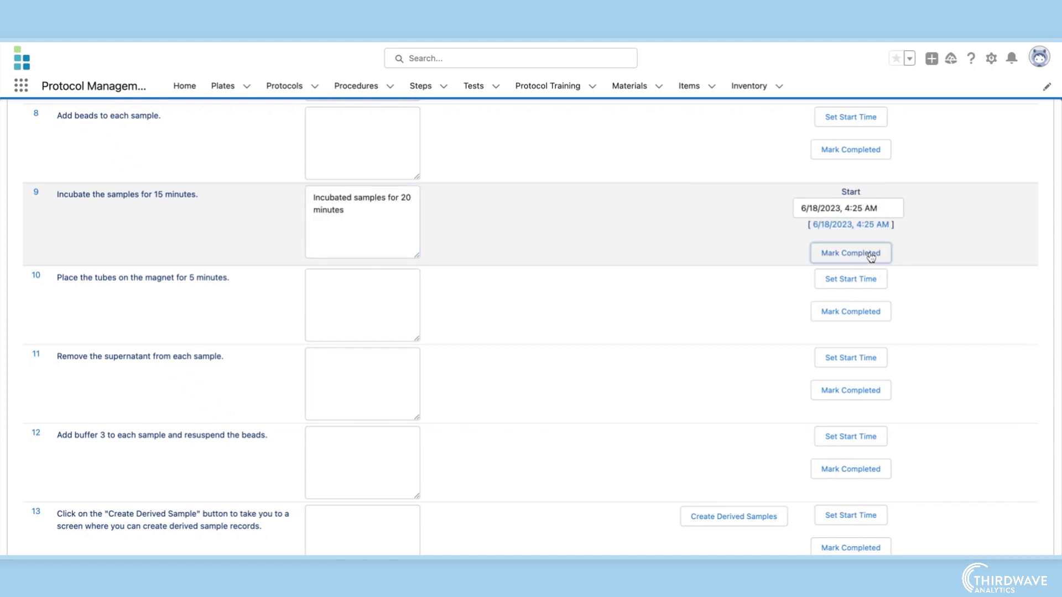
scroll(626, 405, down, 1)
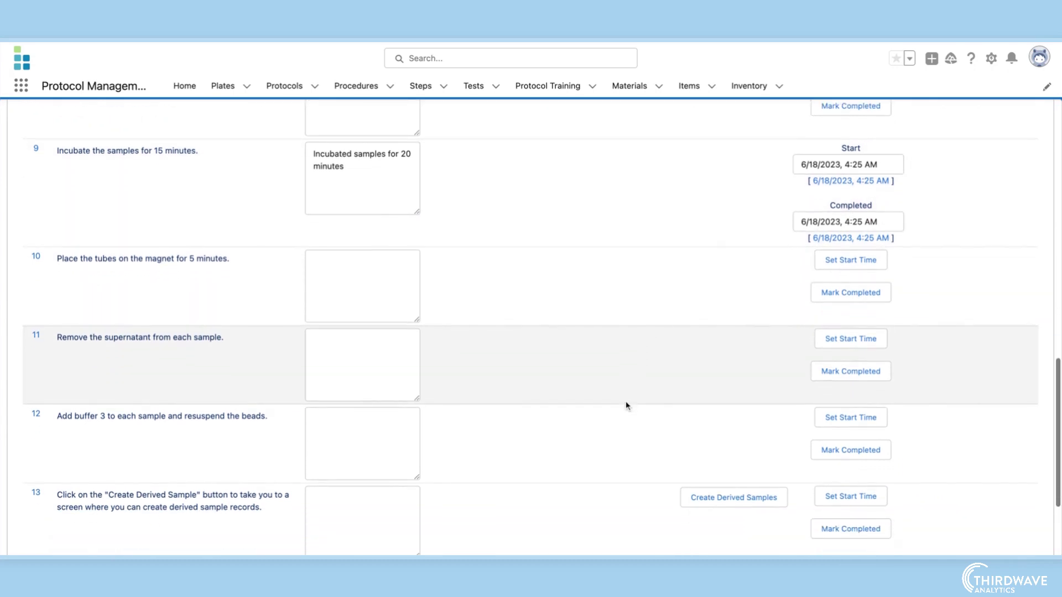
scroll(627, 406, down, 3)
scroll(627, 405, down, 2)
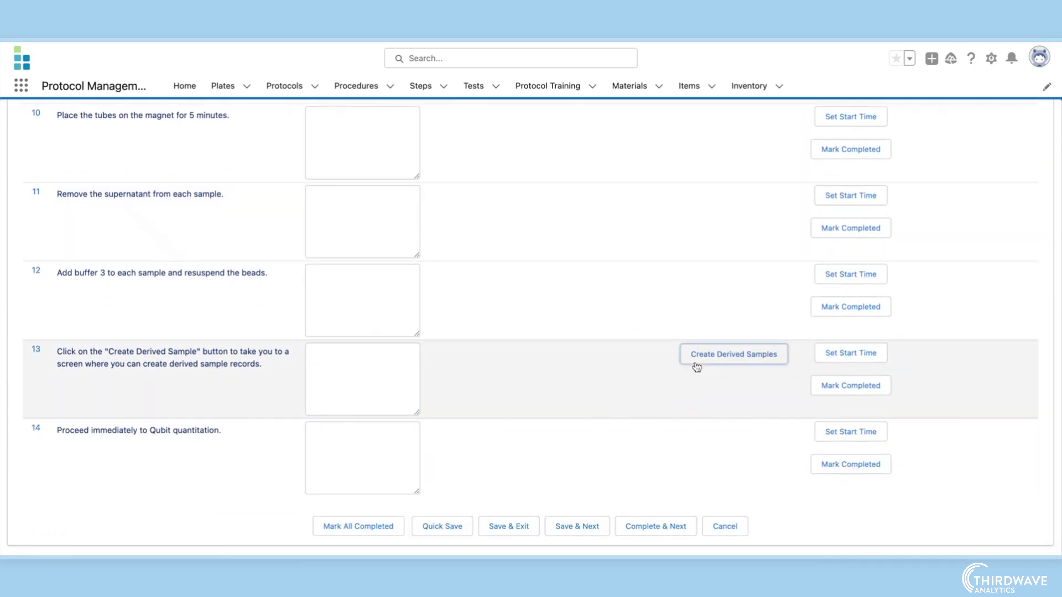
Create derived samples from the six parents on step 13 and save the completed procedure.
click(697, 366)
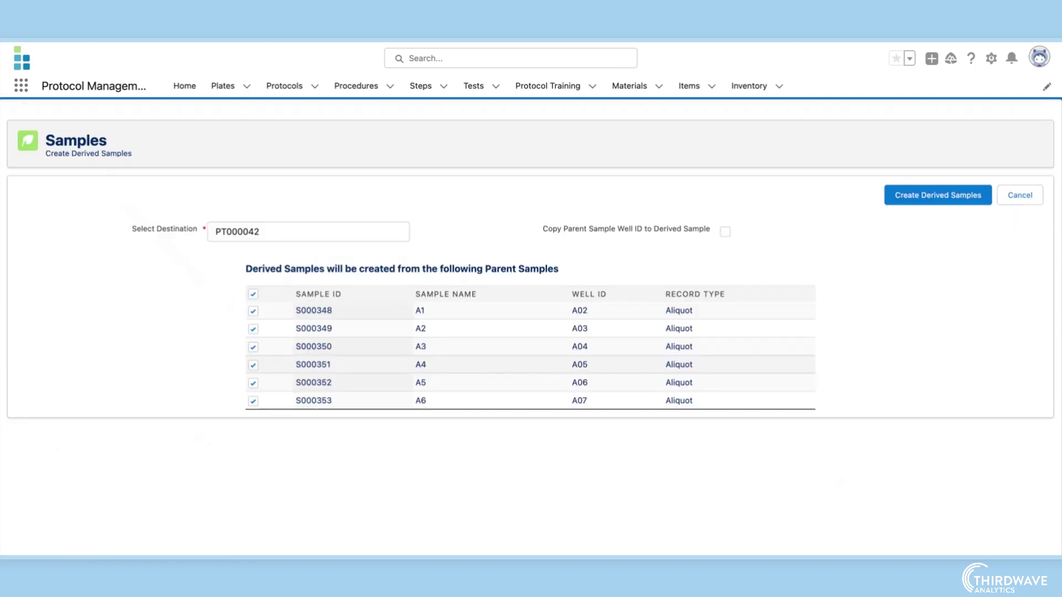
click(938, 196)
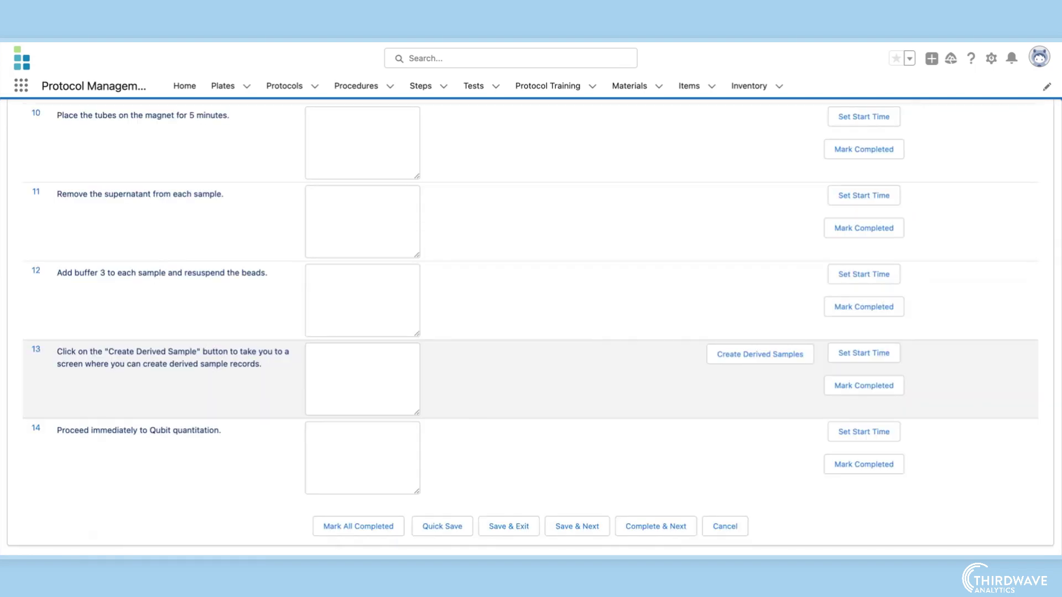
click(509, 526)
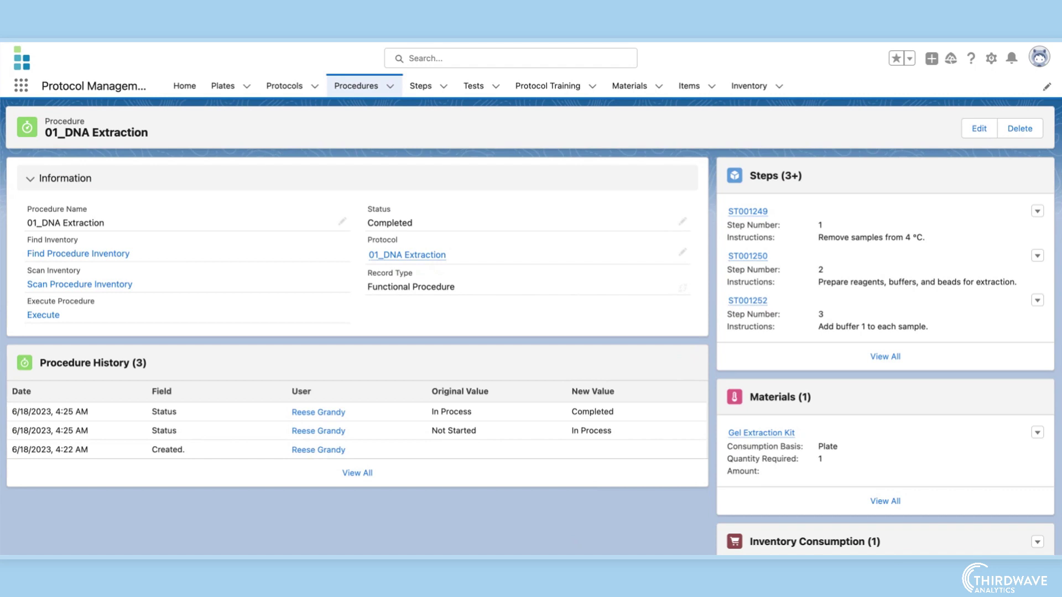
Follow the Protocol field link to the 01_DNA Extraction protocol record.
click(450, 255)
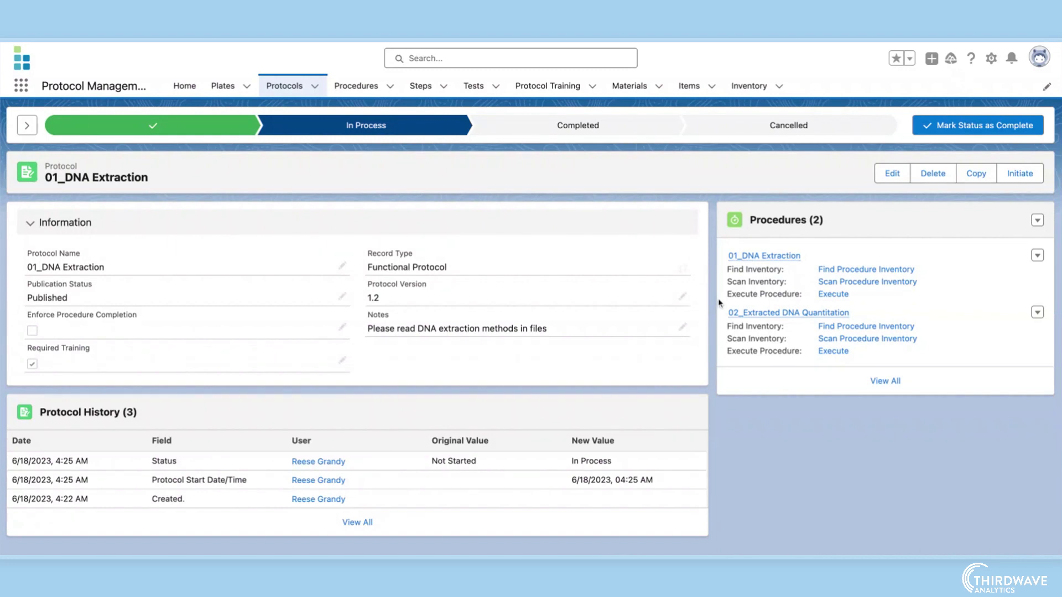
Reserve the Qubit DNA HS kit for 02_Extracted DNA Quantitation and start executing it.
click(764, 313)
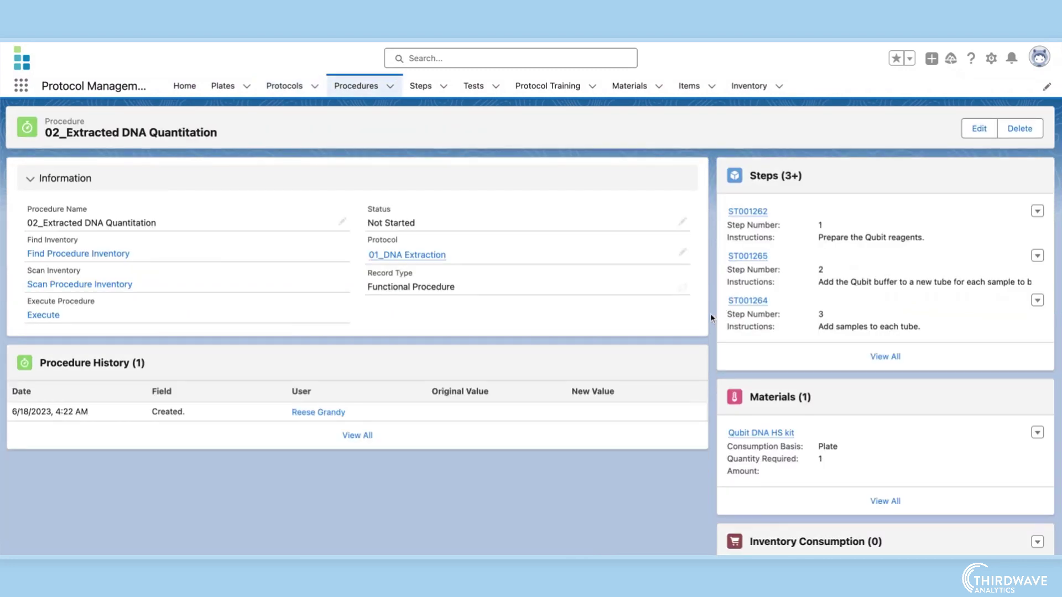
click(78, 255)
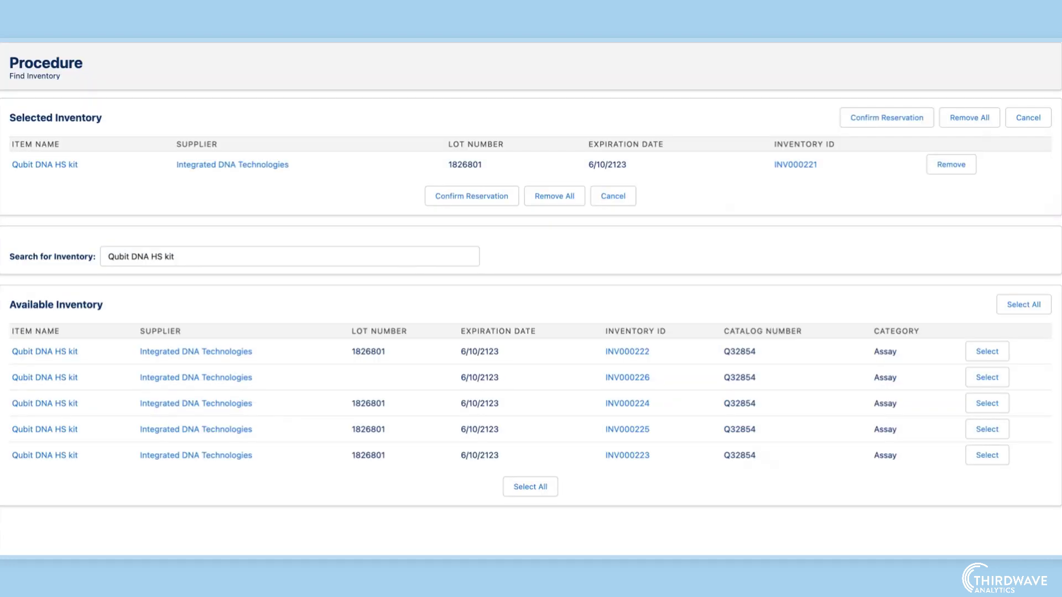
click(439, 201)
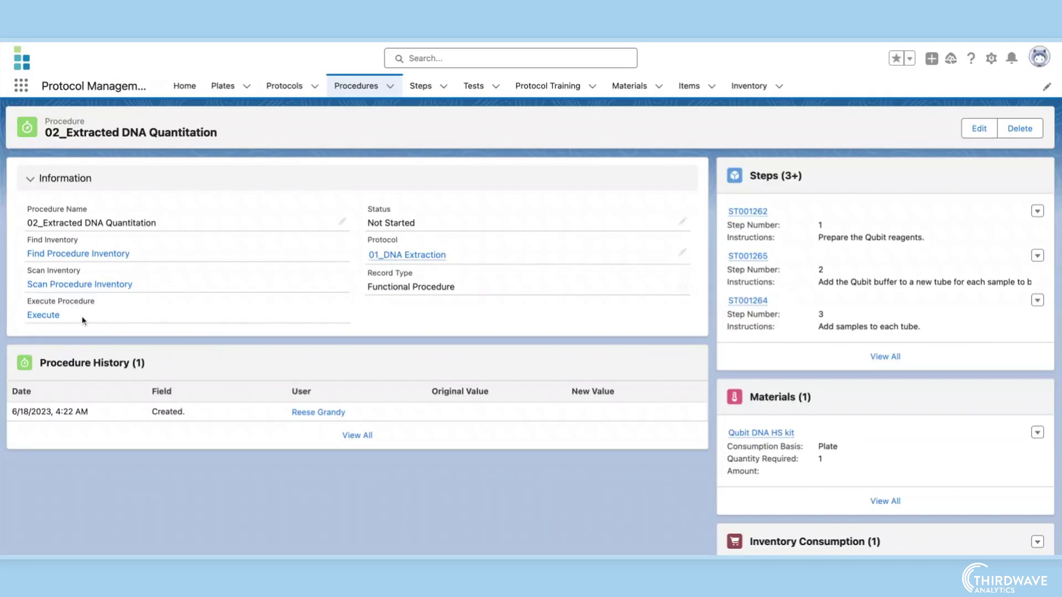
click(43, 316)
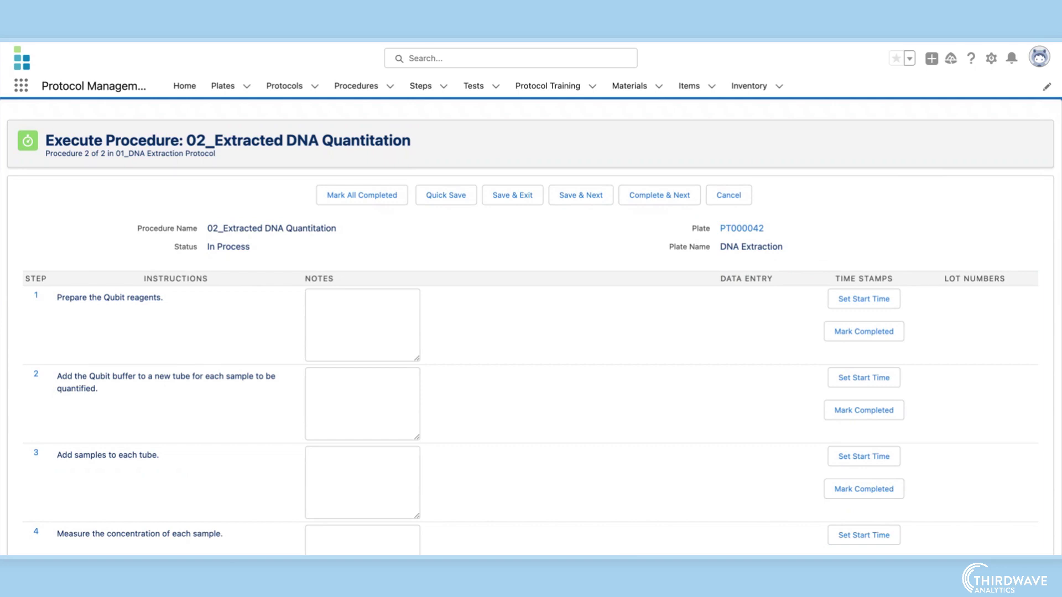
scroll(609, 332, down, 3)
scroll(609, 333, down, 3)
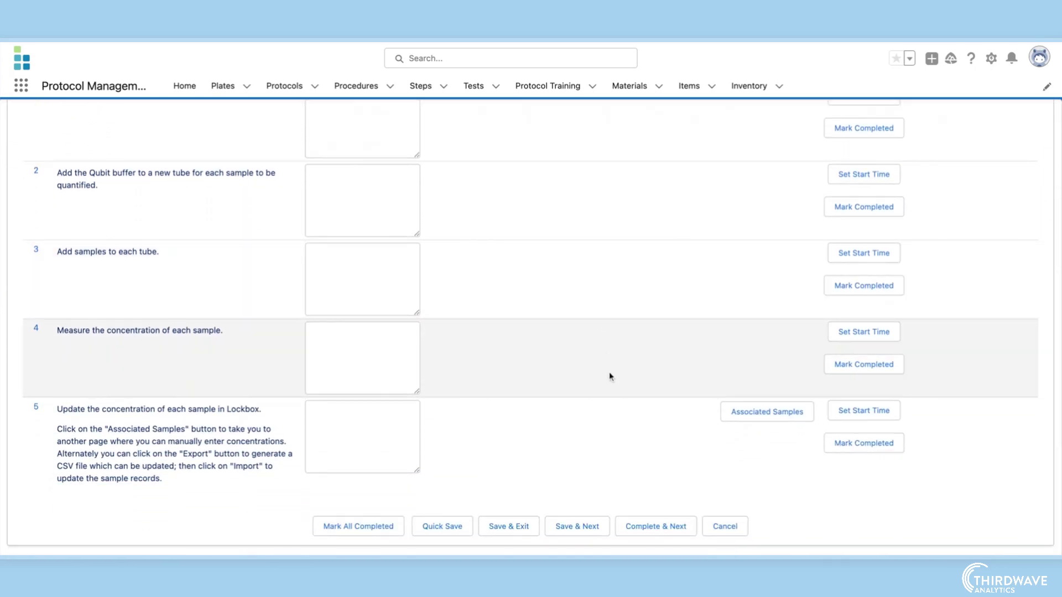
Export the associated samples and fill concentration 20 down column D for rows 2-7.
click(767, 411)
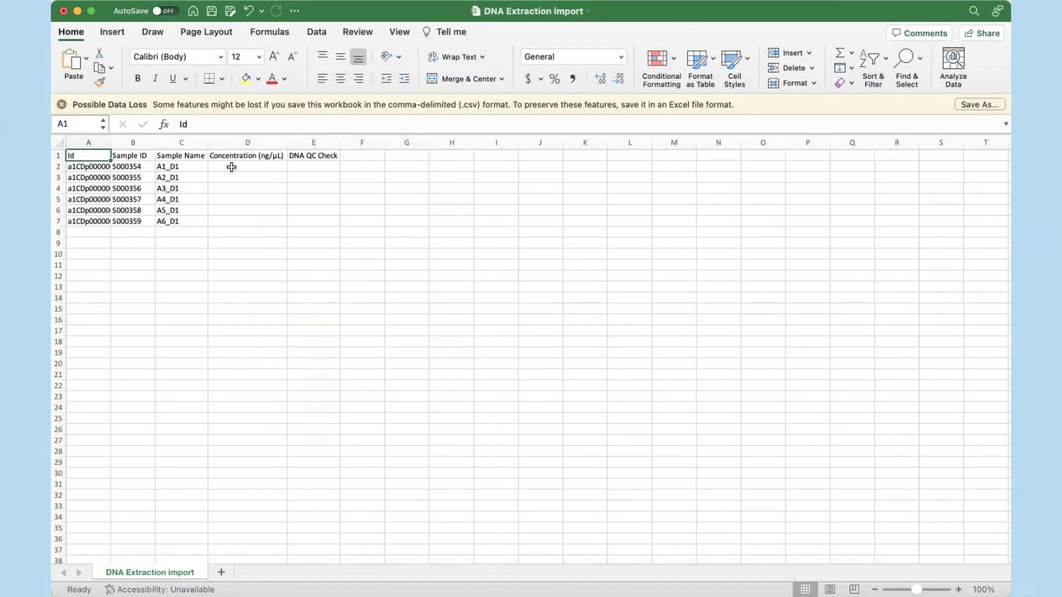
click(246, 166)
text(20)
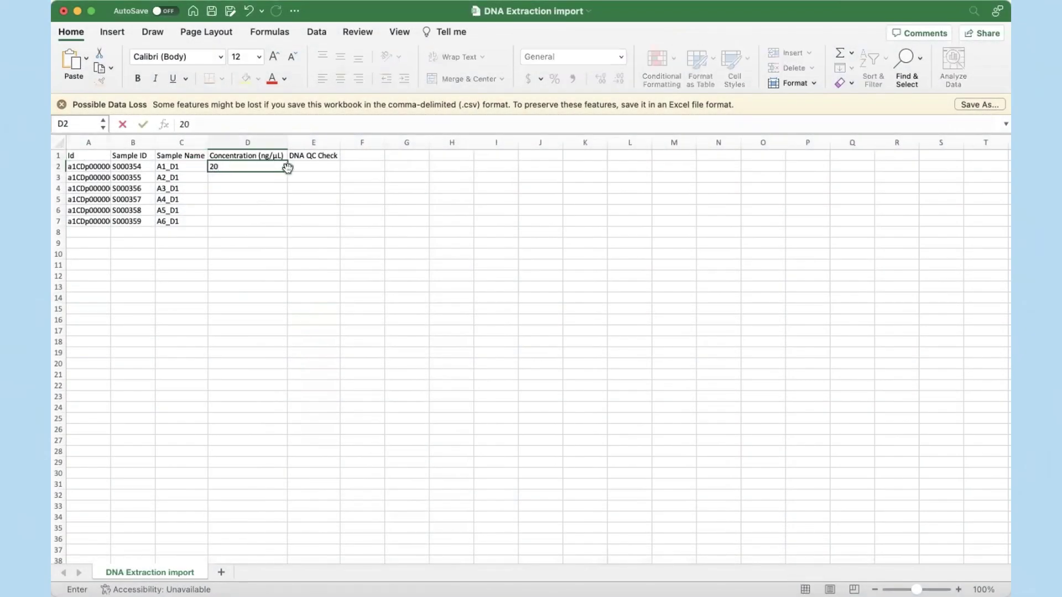
drag(287, 171, 287, 223)
click(272, 308)
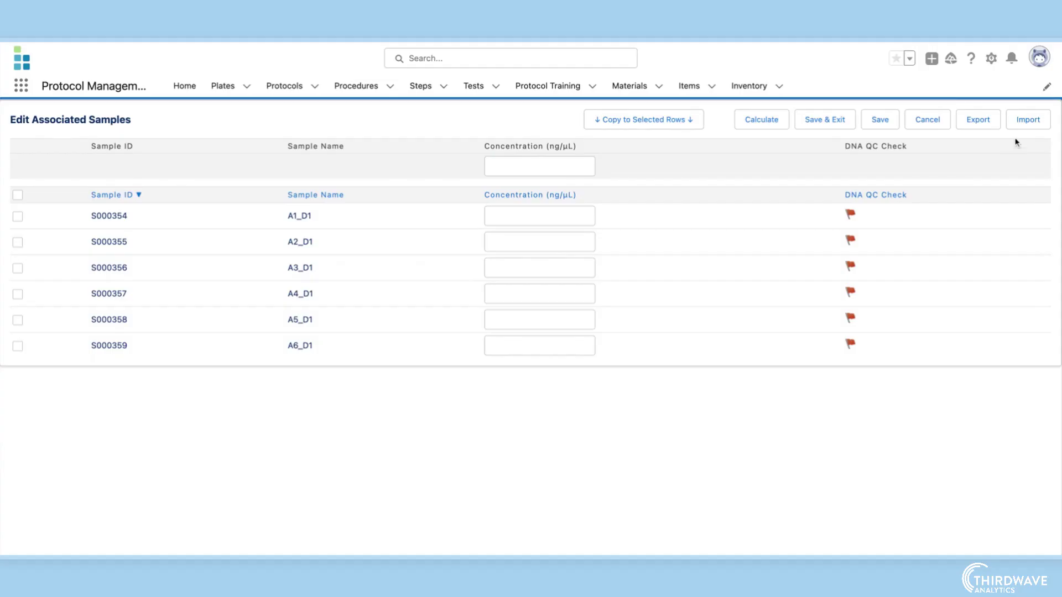
Import the CSV so S000354–S000359 hold 20 ng/µL, then save and exit.
click(1029, 120)
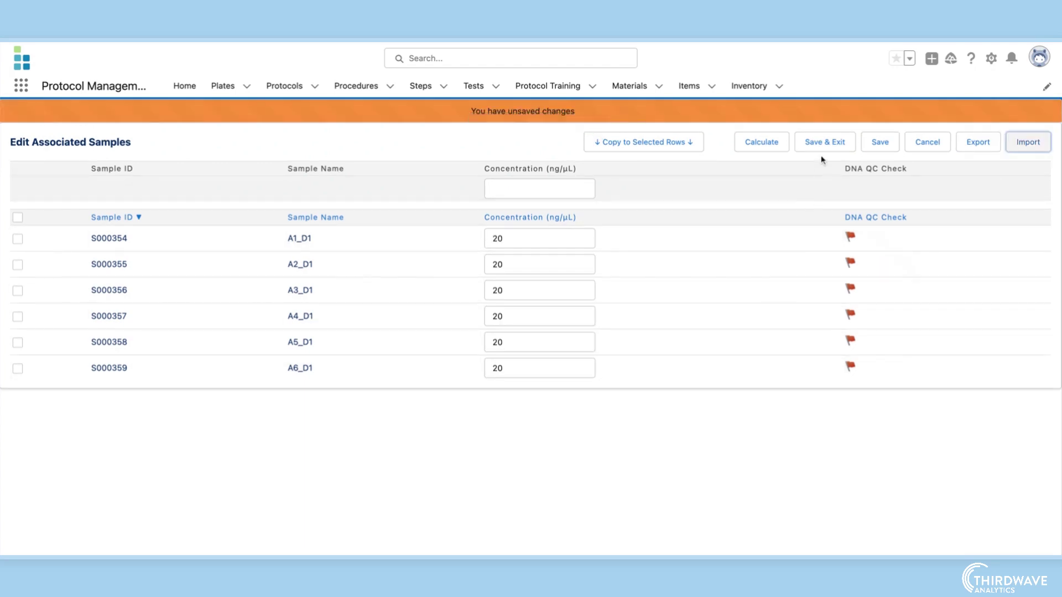
click(825, 142)
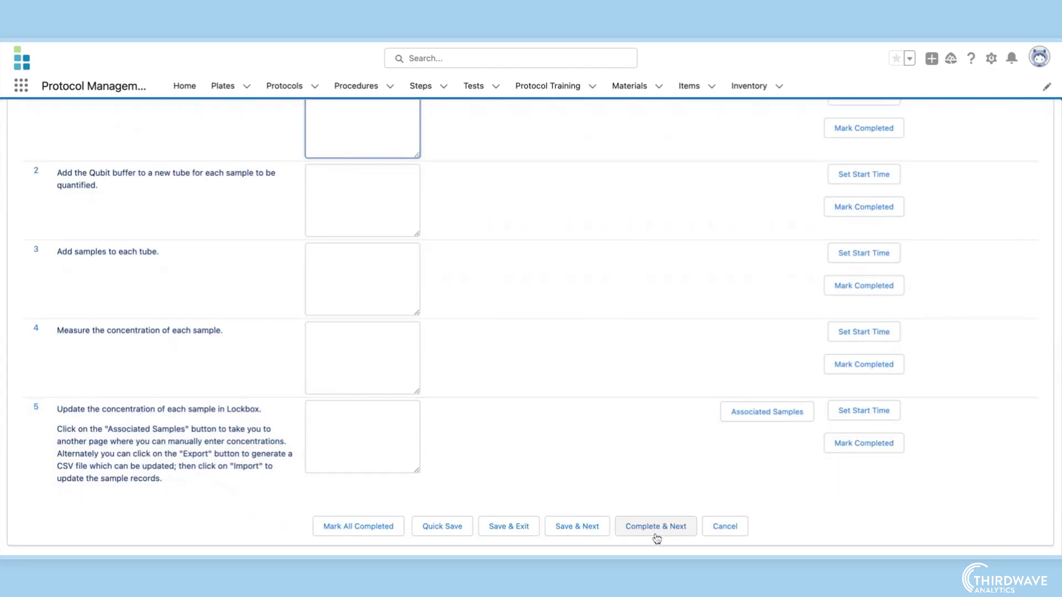
Complete the quantitation procedure, then view all steps of the 01_DNA Extraction template procedure.
click(656, 526)
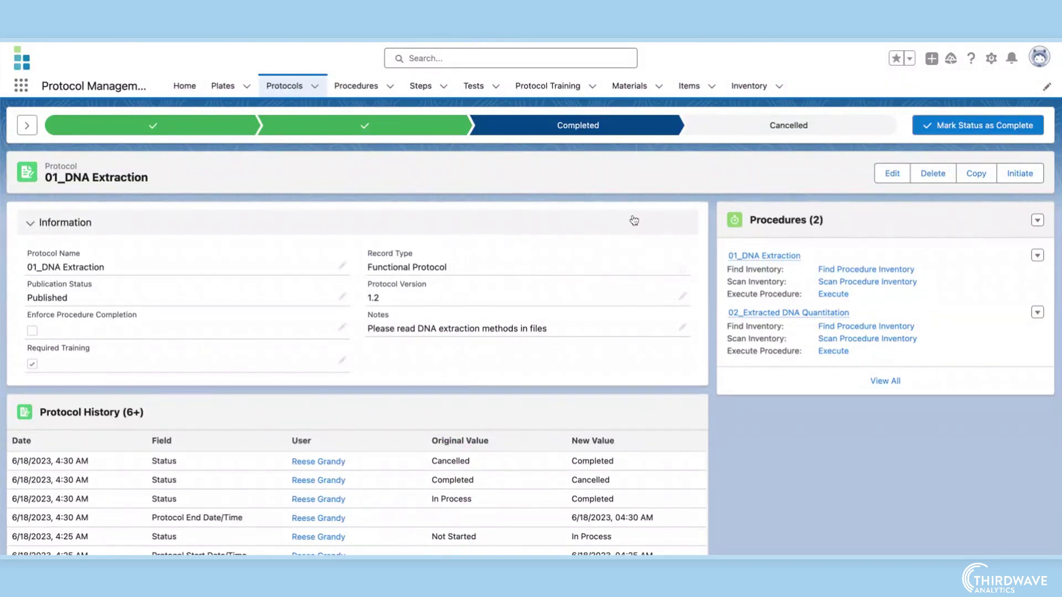
click(356, 85)
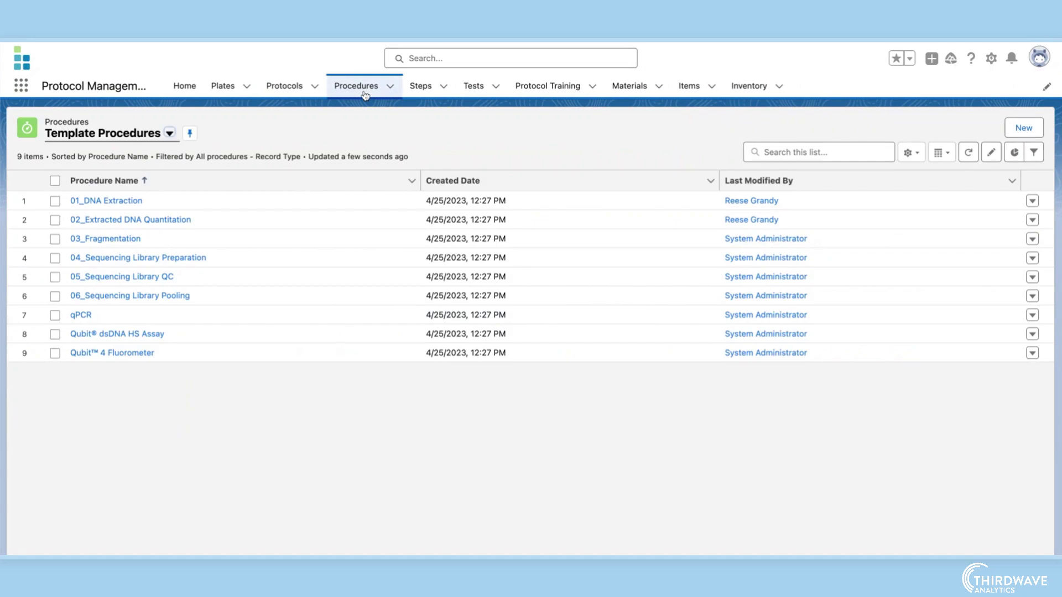
click(106, 200)
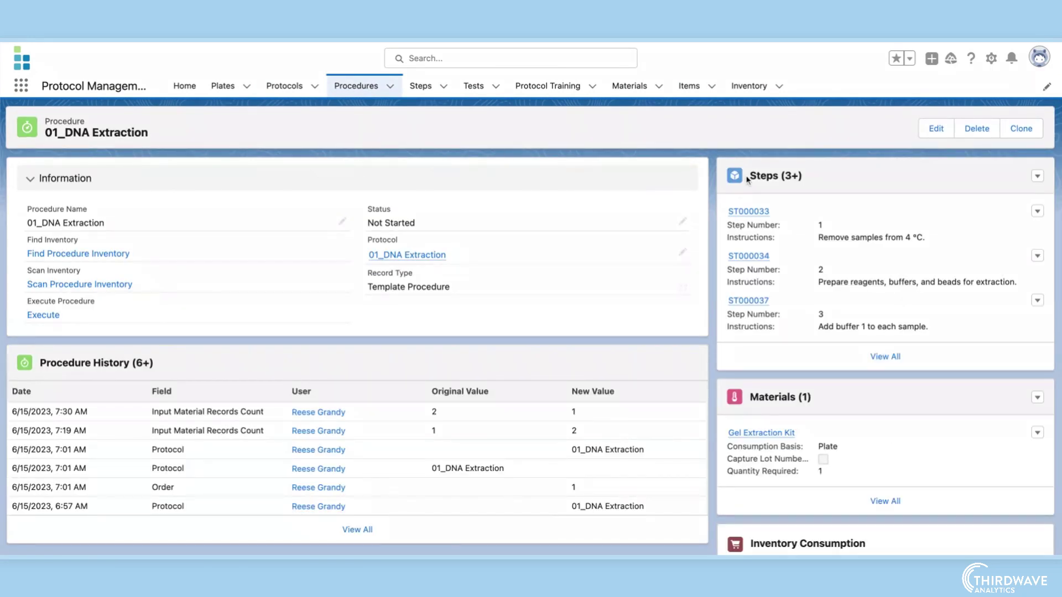
click(763, 177)
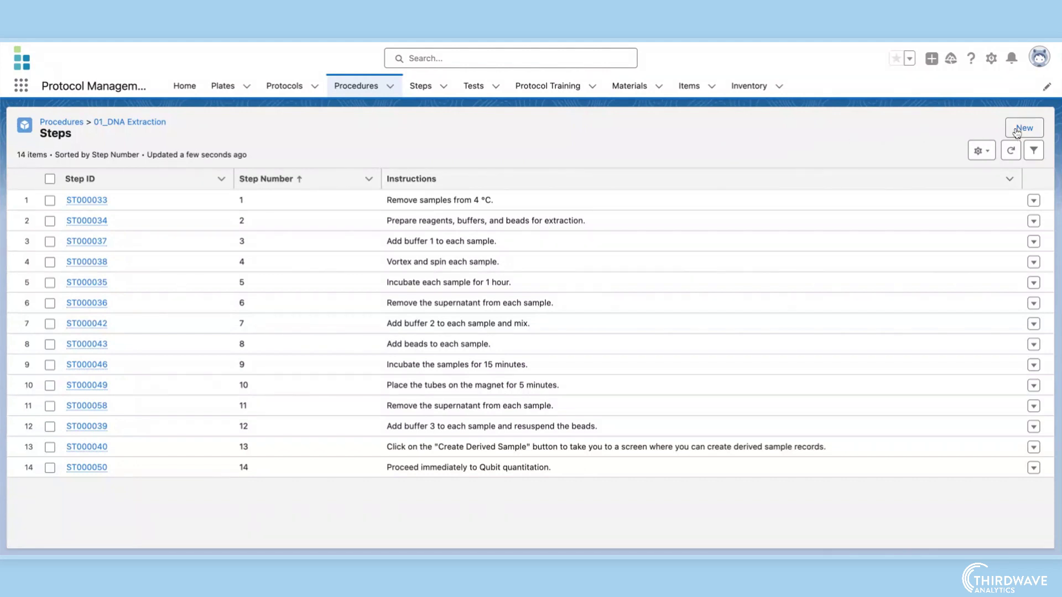
Create step 15 'Ensure quality control checks are not flagged' with Edit Plate as chosen action and save.
click(1024, 128)
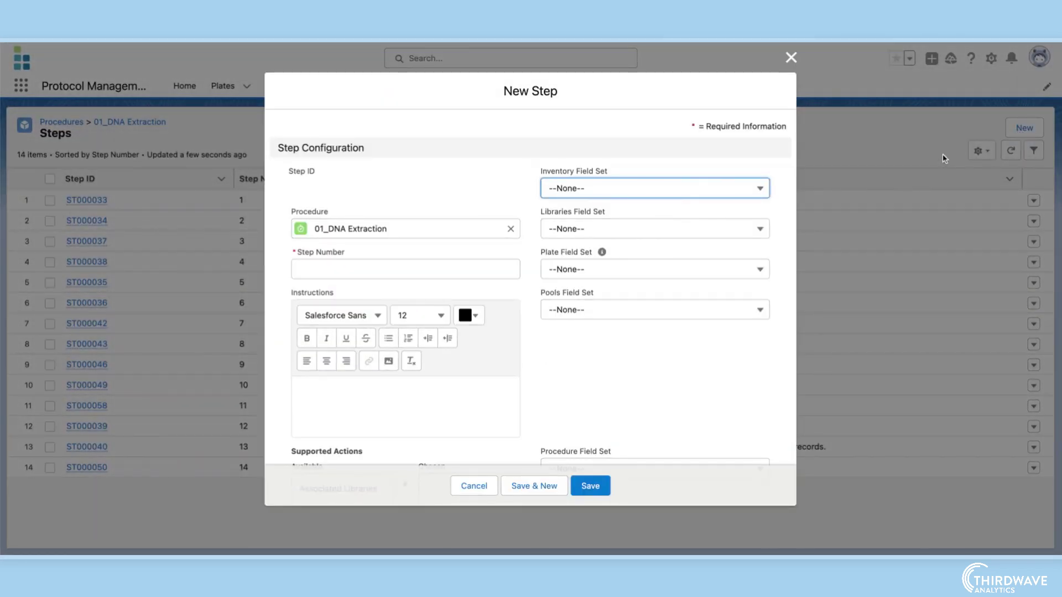
click(405, 270)
text(15)
click(405, 407)
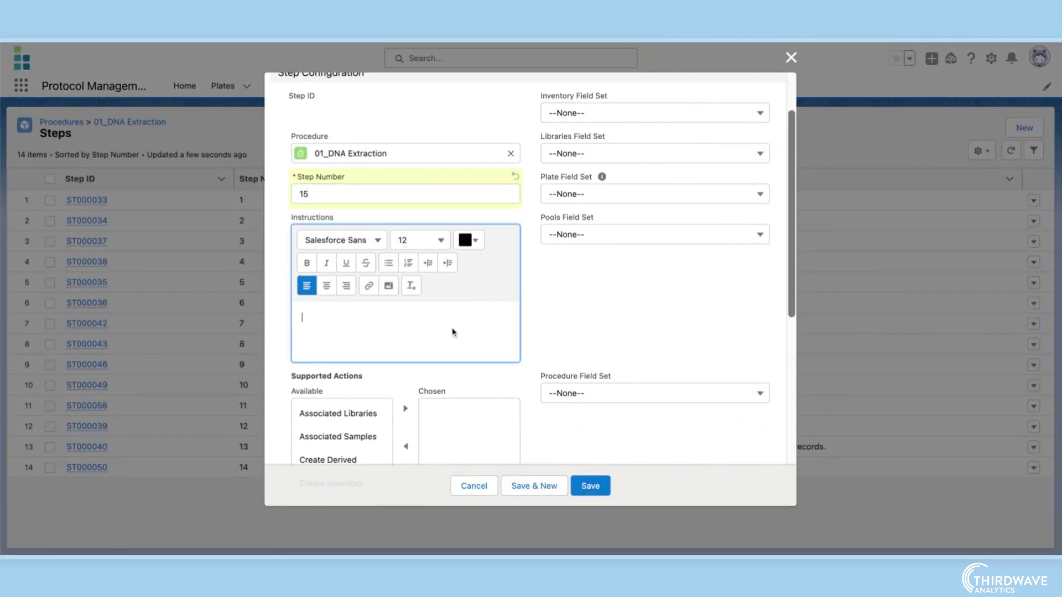
text(Ensure quality control checks are not flagge)
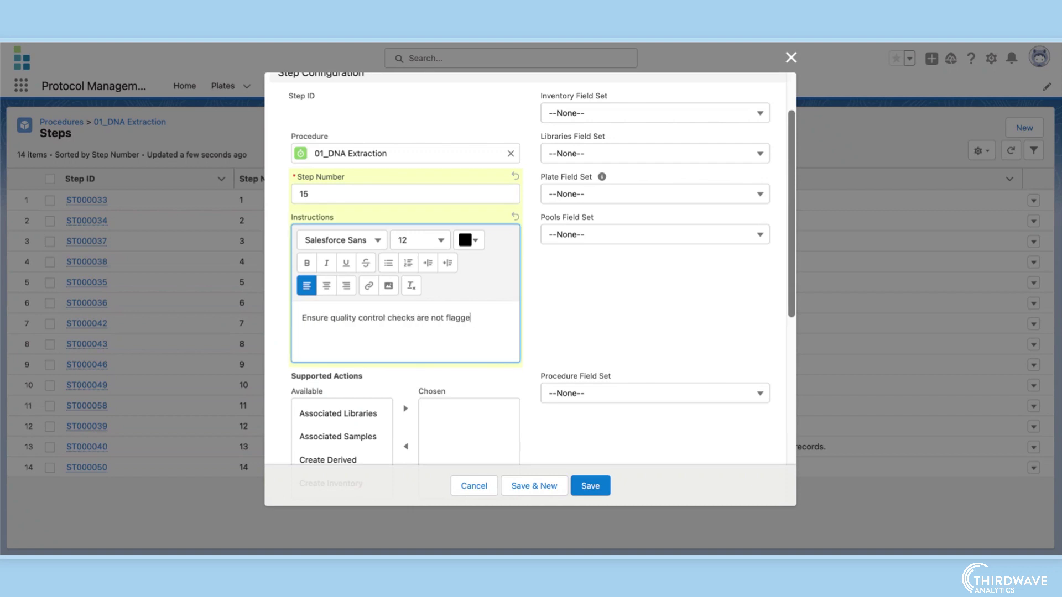
text(d)
scroll(407, 332, down, 3)
scroll(342, 357, down, 4)
double_click(319, 333)
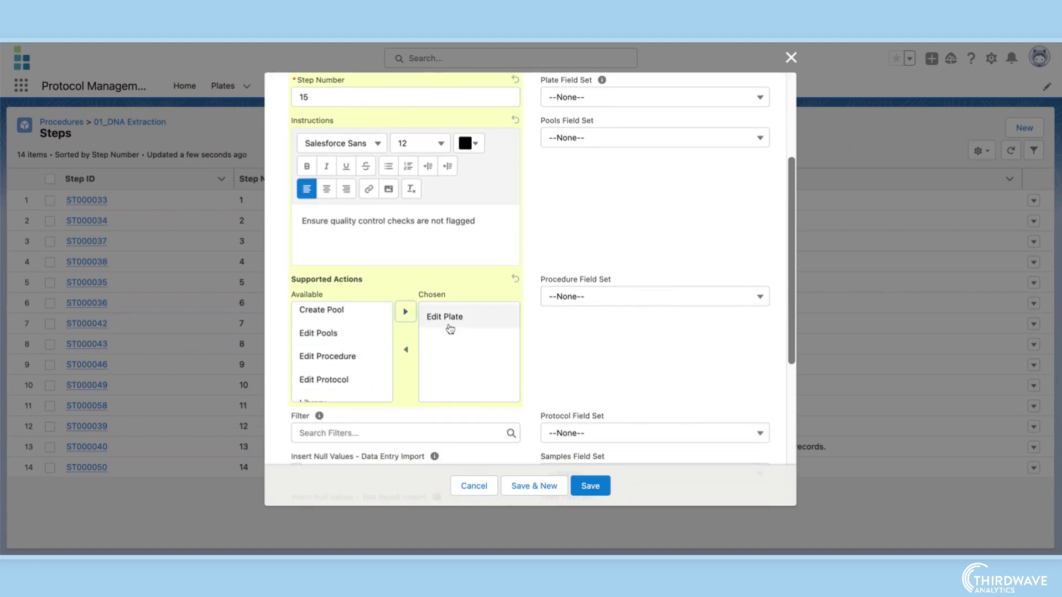
scroll(450, 327, down, 5)
scroll(450, 328, down, 5)
click(590, 485)
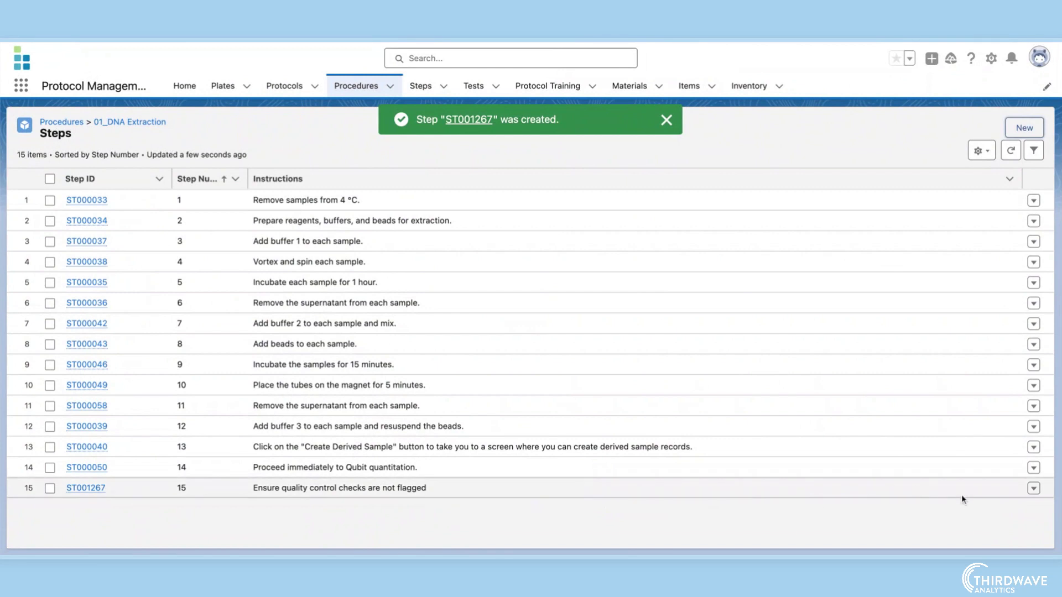
Review step 15's available actions and close them unchanged.
click(1033, 489)
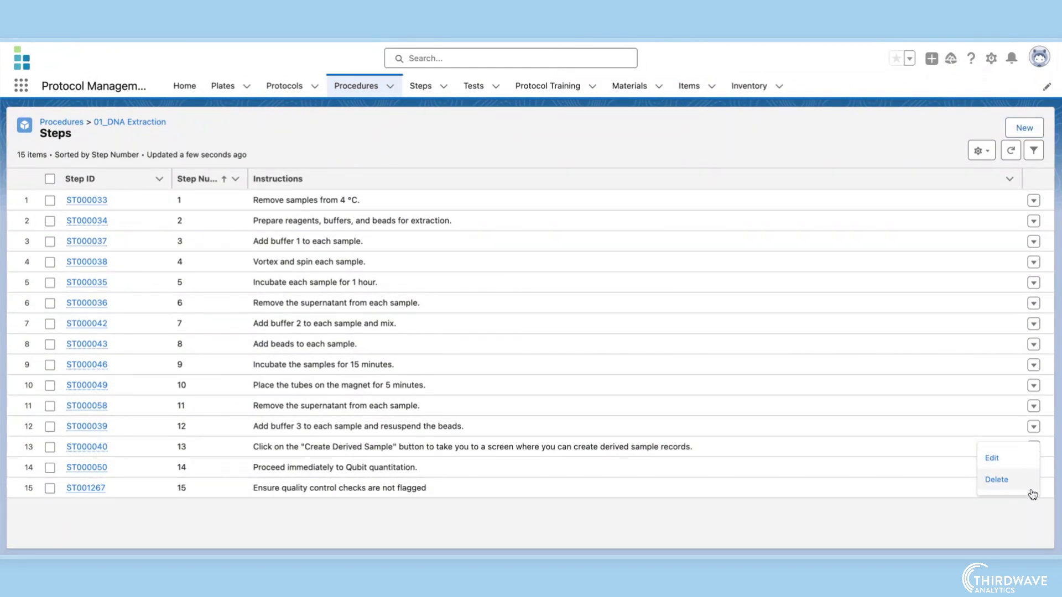
click(1033, 514)
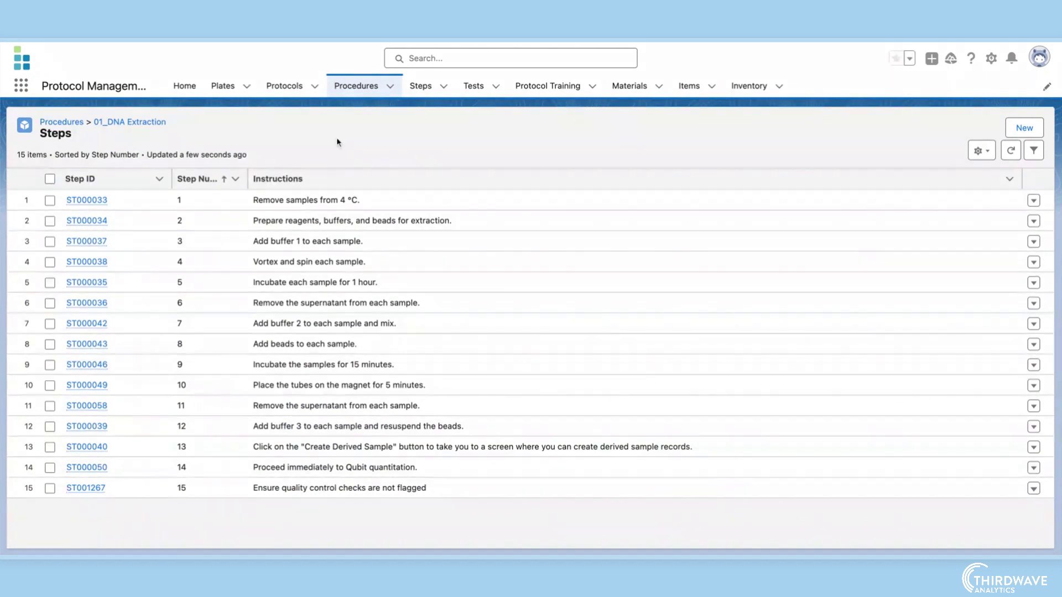
Show the Template Protocols list with its five published protocols.
click(284, 86)
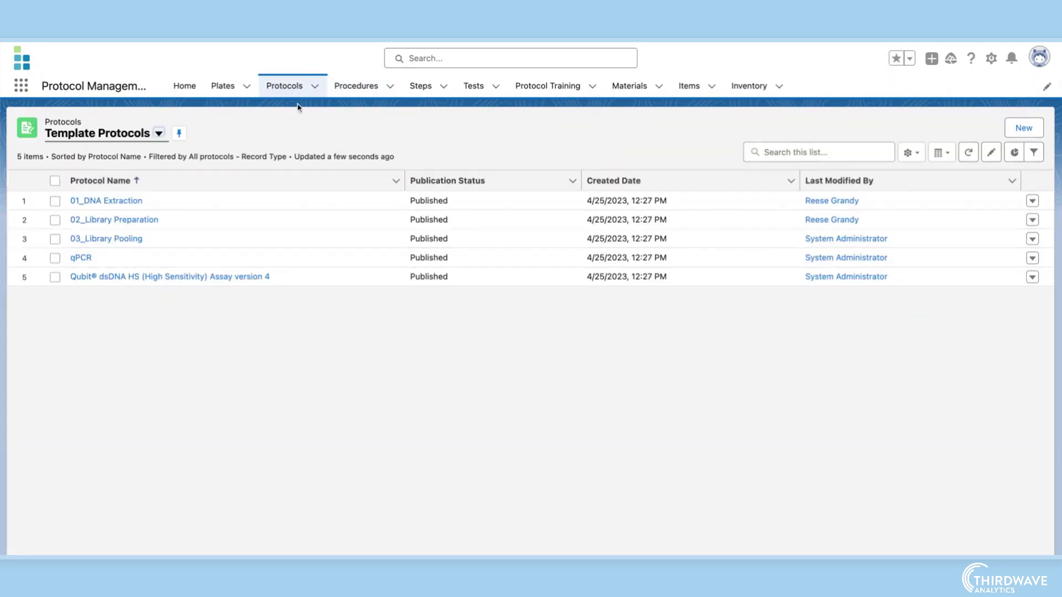